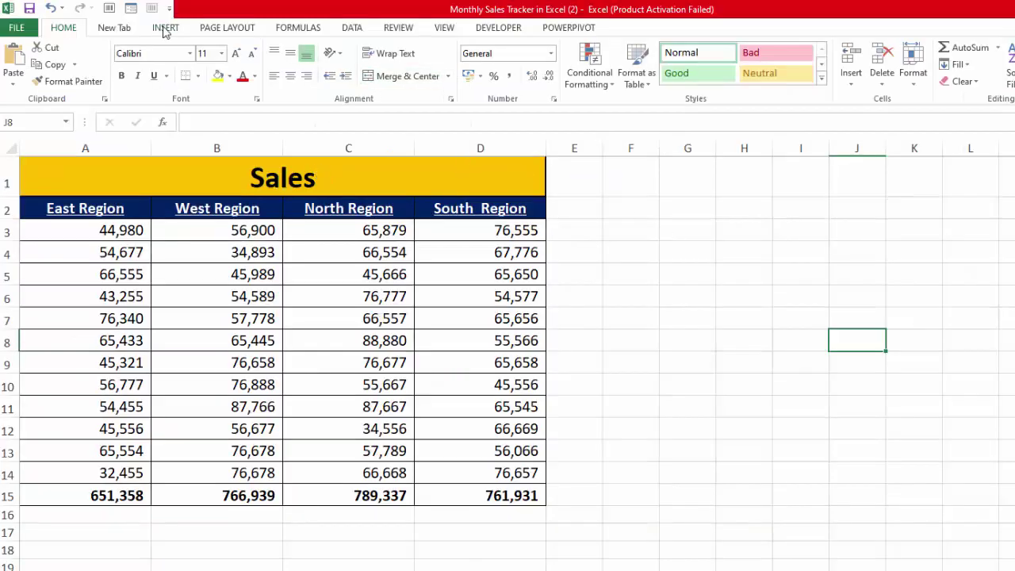
Insert a blank 3-D stacked bar chart and place it beside the table over E1–L12.
{"action": "left_click", "coordinate": [164, 28]}
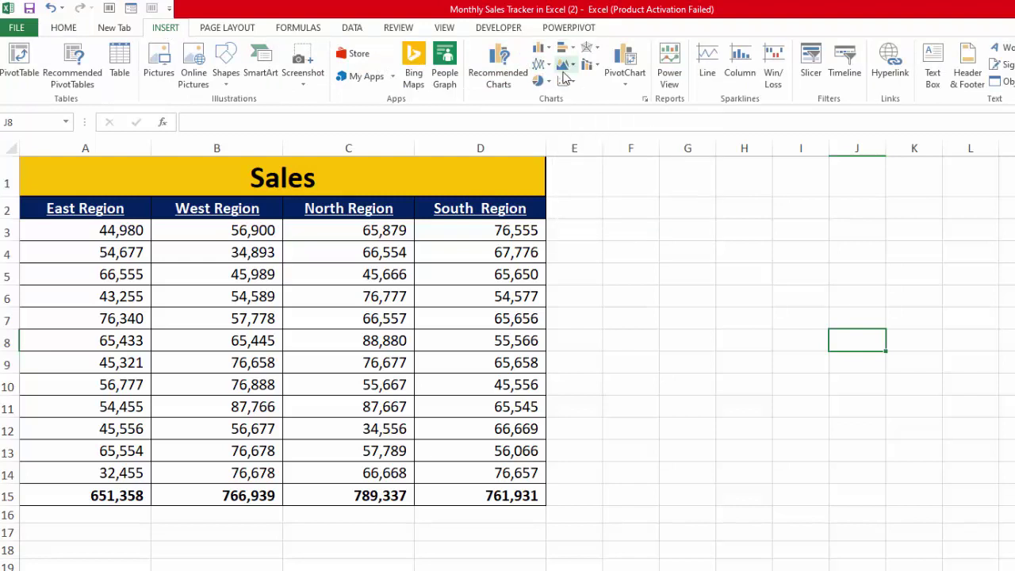
{"action": "left_click", "coordinate": [573, 49]}
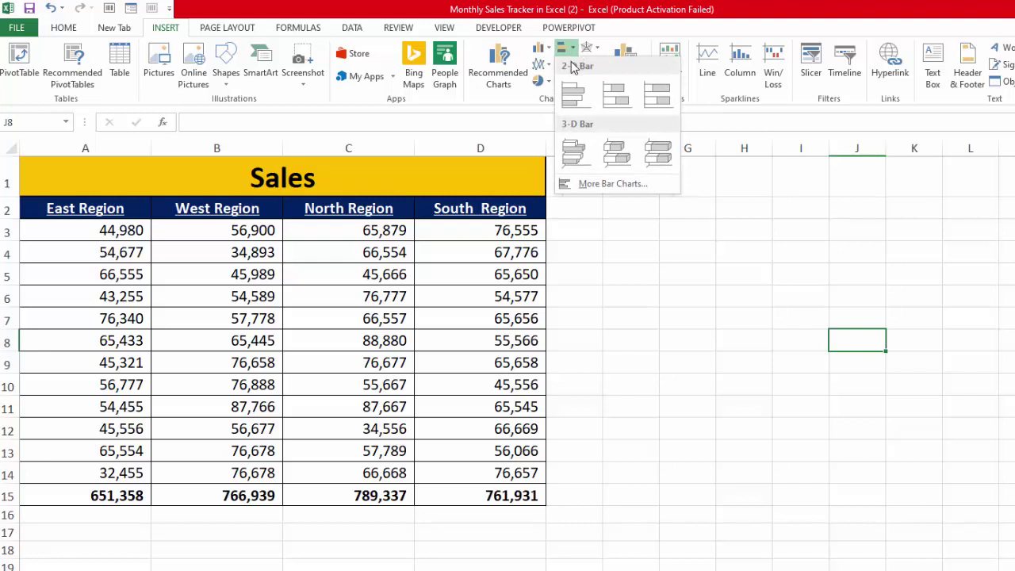
{"action": "left_click", "coordinate": [621, 161]}
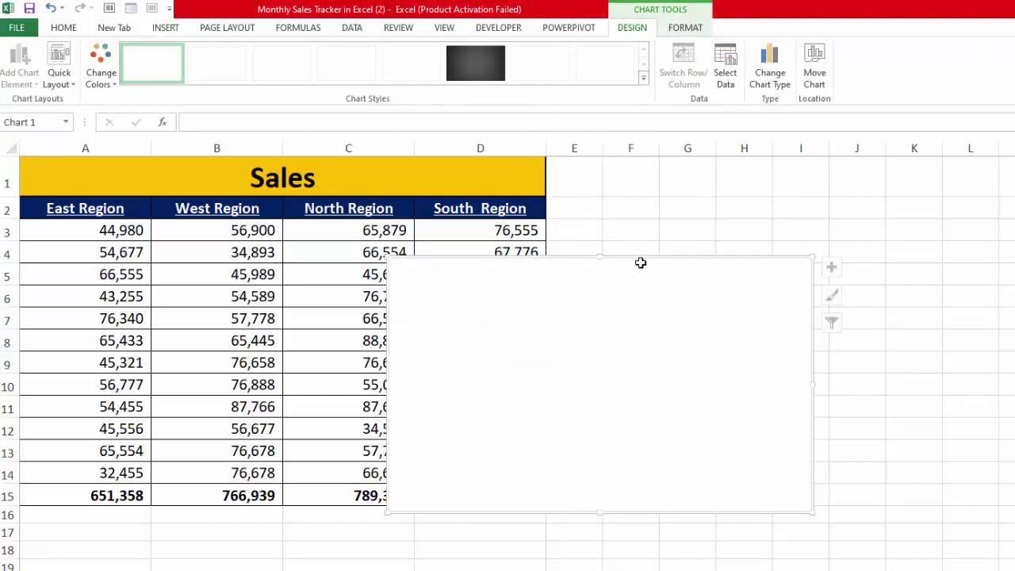
{"action": "left_click_drag", "start_coordinate": [641, 262], "coordinate": [797, 175]}
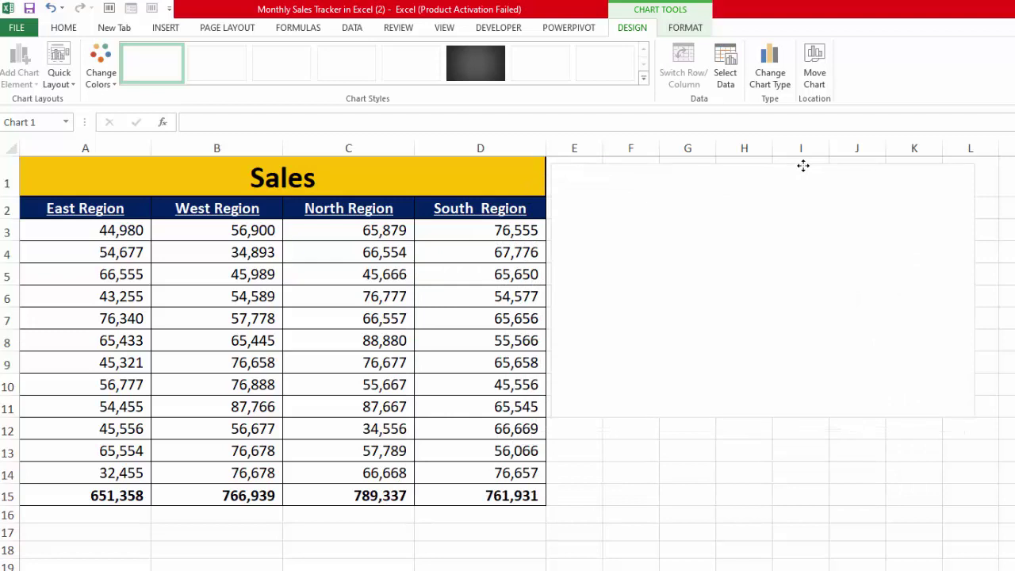
{"action": "left_click_drag", "start_coordinate": [797, 176], "coordinate": [804, 165]}
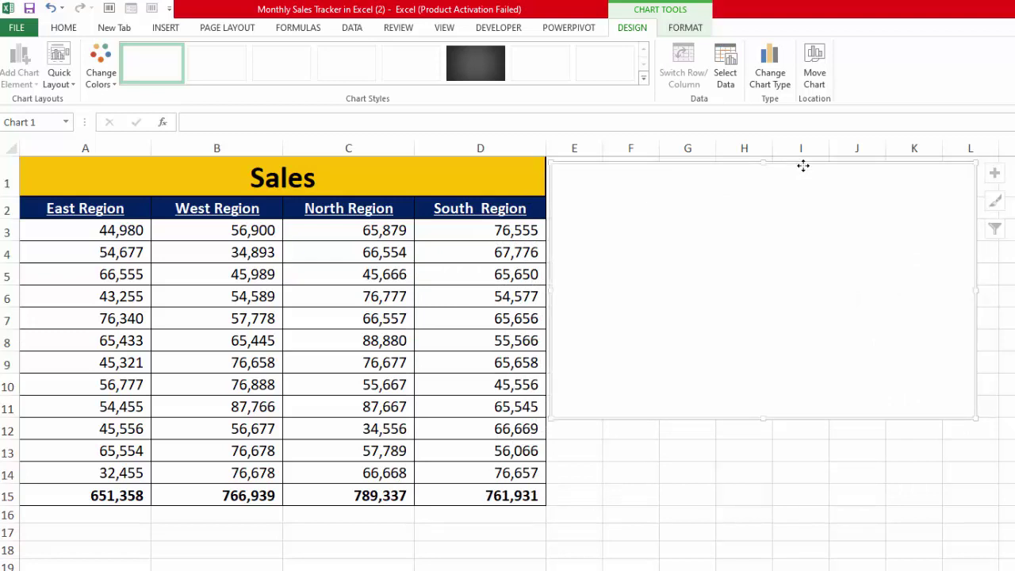
Add an East Region series named from A2 with values A3:A14, then reposition the Select Data Source window.
{"action": "right_click", "coordinate": [731, 259]}
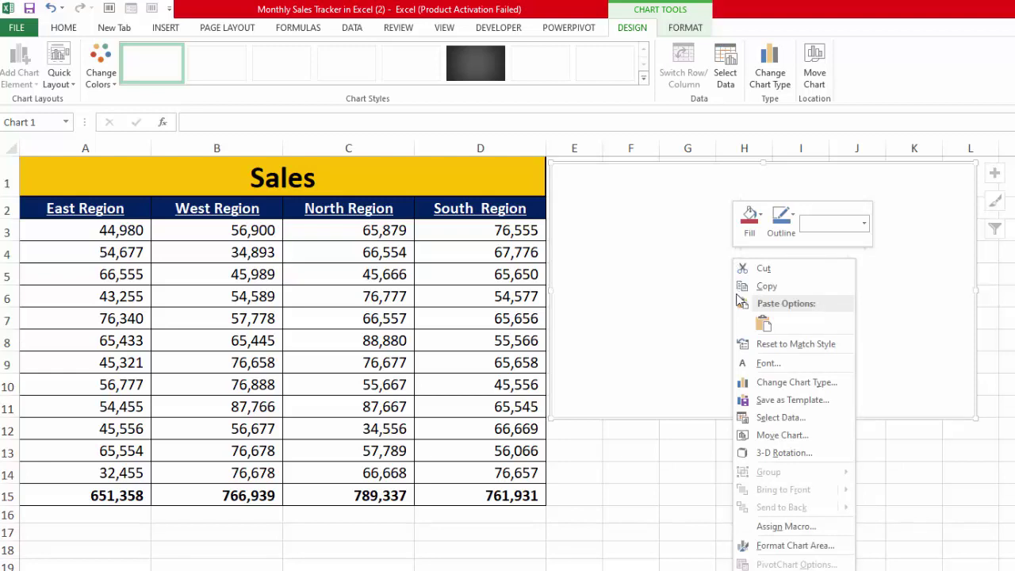
{"action": "left_click", "coordinate": [768, 419]}
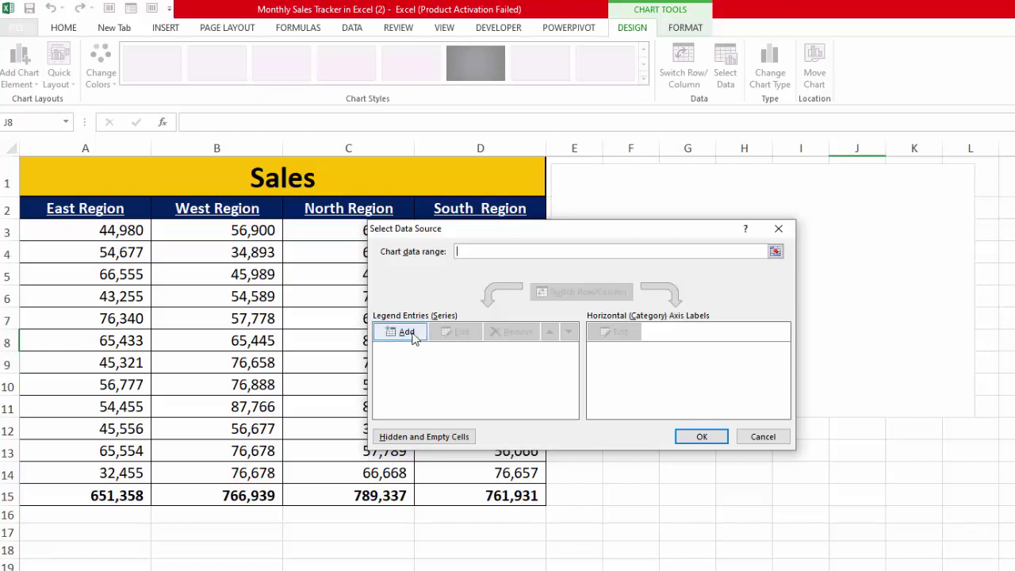
{"action": "left_click", "coordinate": [406, 333]}
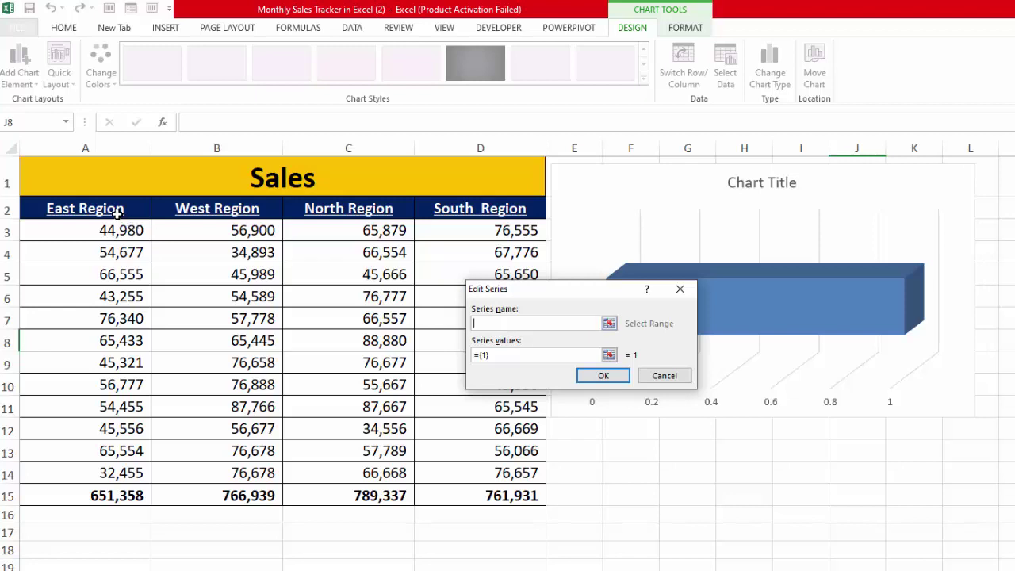
{"action": "left_click", "coordinate": [119, 211]}
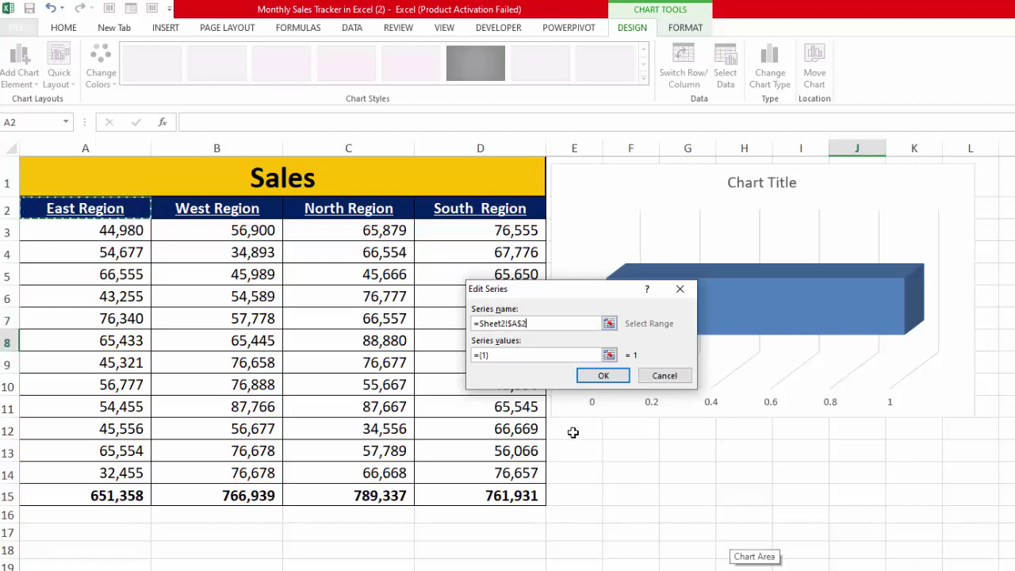
{"action": "left_click", "coordinate": [500, 356]}
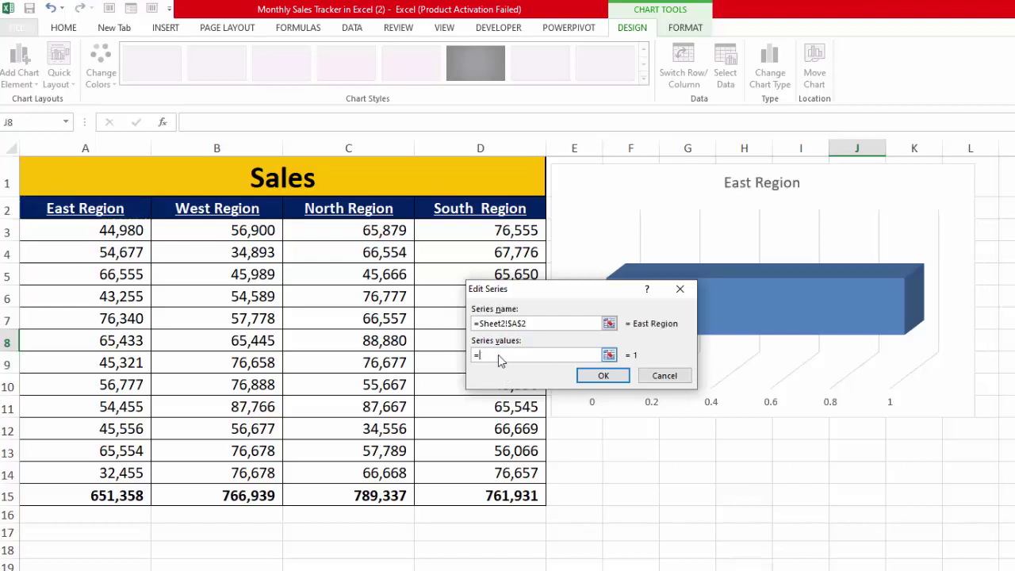
{"action": "key", "text": "BackSpace"}
{"action": "left_click_drag", "start_coordinate": [129, 230], "coordinate": [129, 472]}
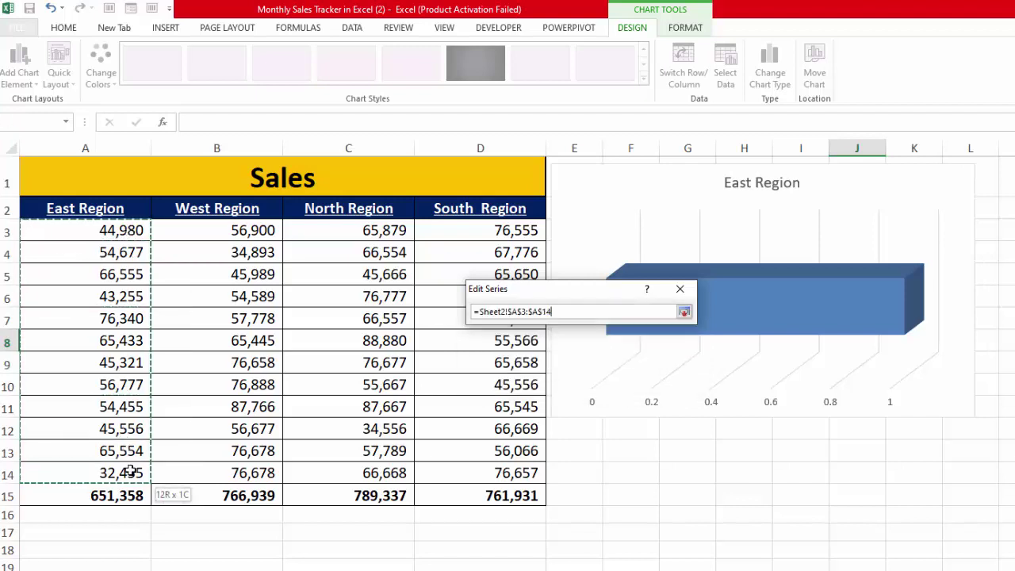
{"action": "left_click_drag", "start_coordinate": [129, 472], "coordinate": [129, 472]}
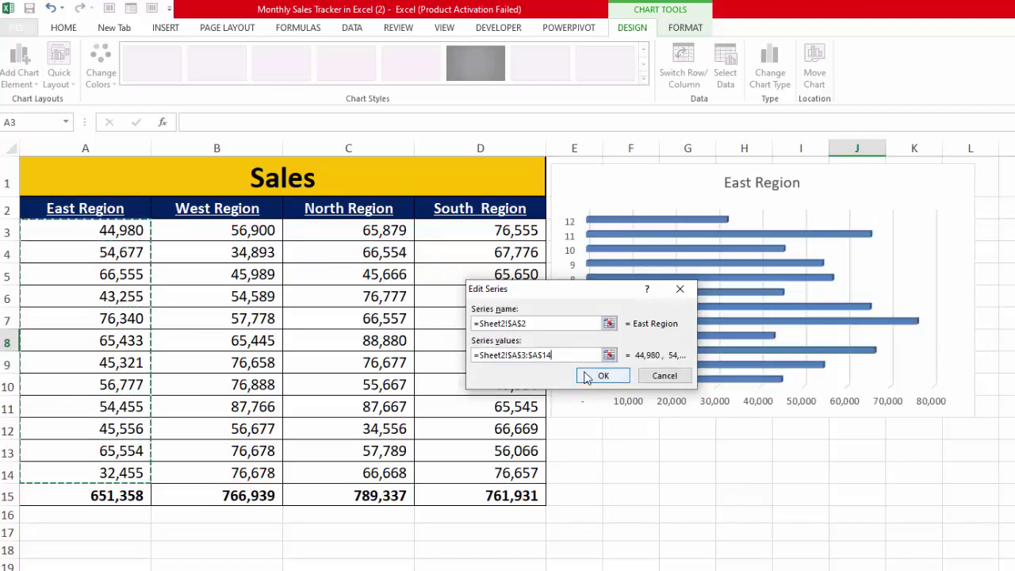
{"action": "left_click", "coordinate": [591, 377]}
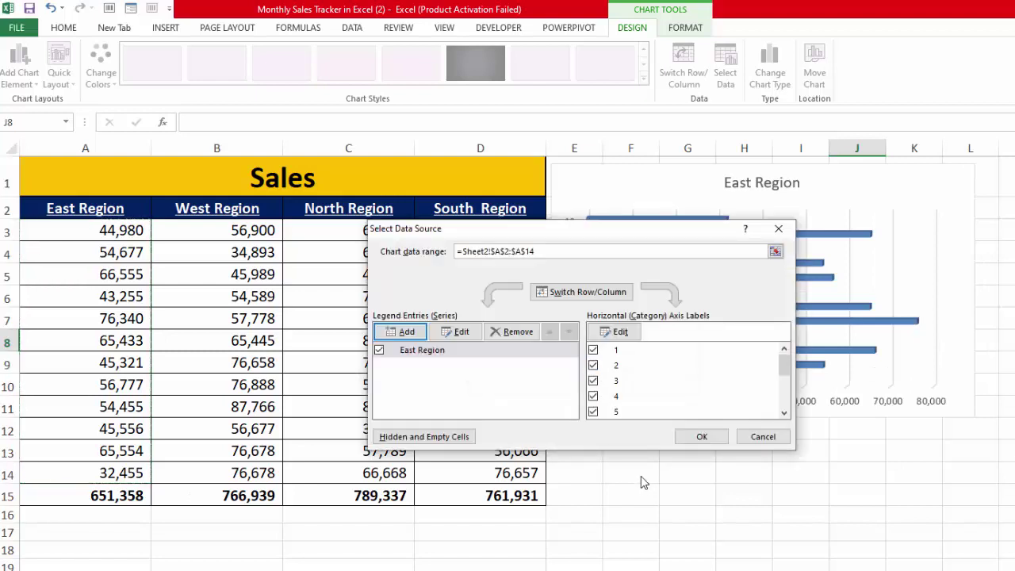
{"action": "left_click_drag", "start_coordinate": [666, 235], "coordinate": [487, 446]}
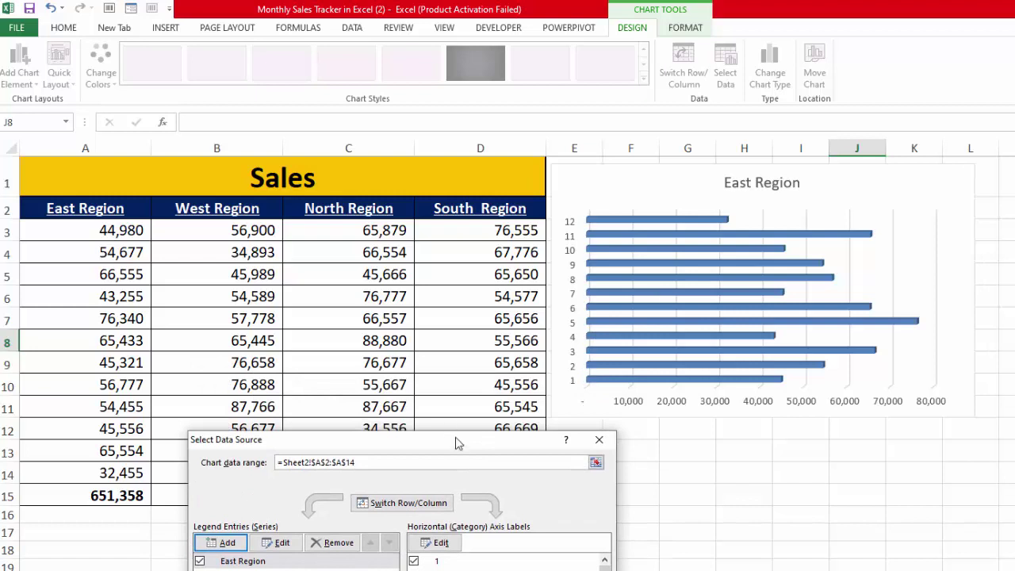
{"action": "left_click_drag", "start_coordinate": [463, 445], "coordinate": [675, 294]}
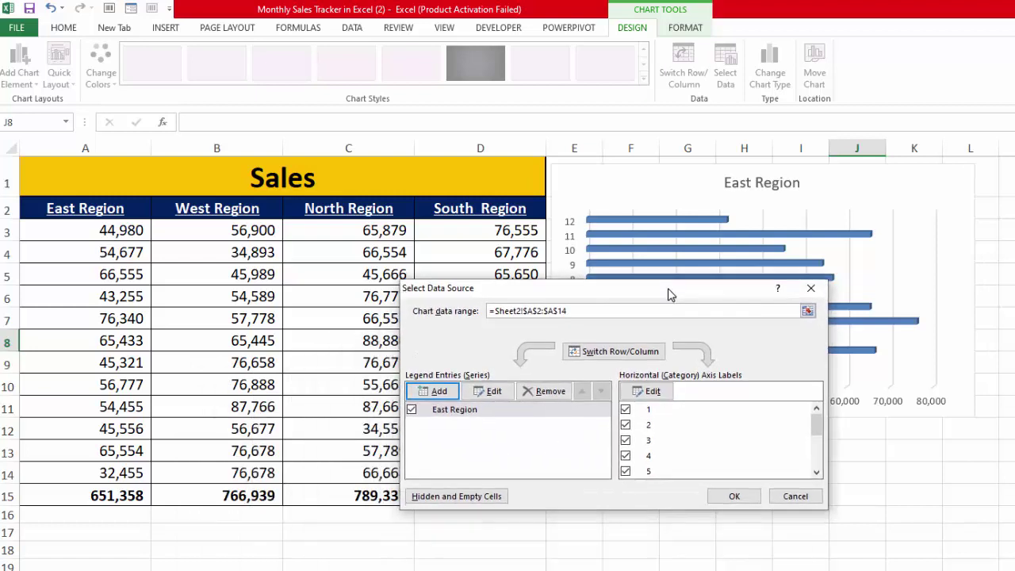
Add a West Region series named from its header, with its column B figures as values.
{"action": "left_click", "coordinate": [436, 395]}
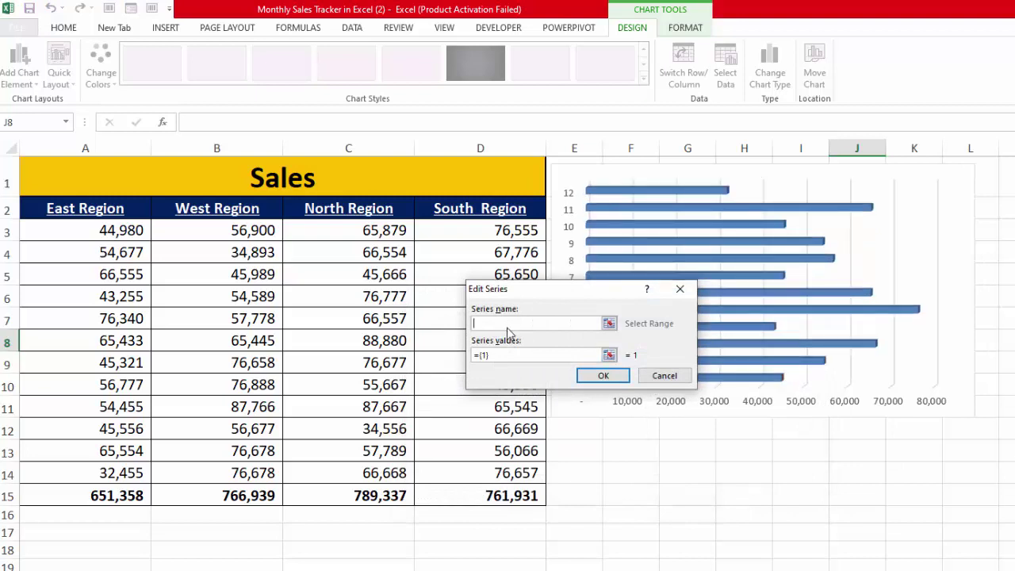
{"action": "left_click", "coordinate": [238, 210]}
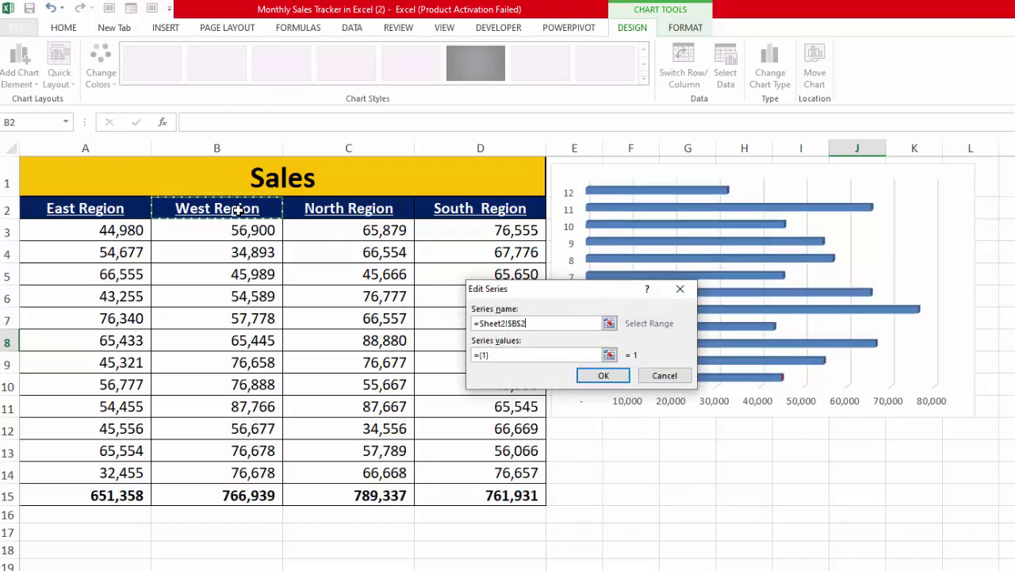
{"action": "left_click", "coordinate": [489, 356]}
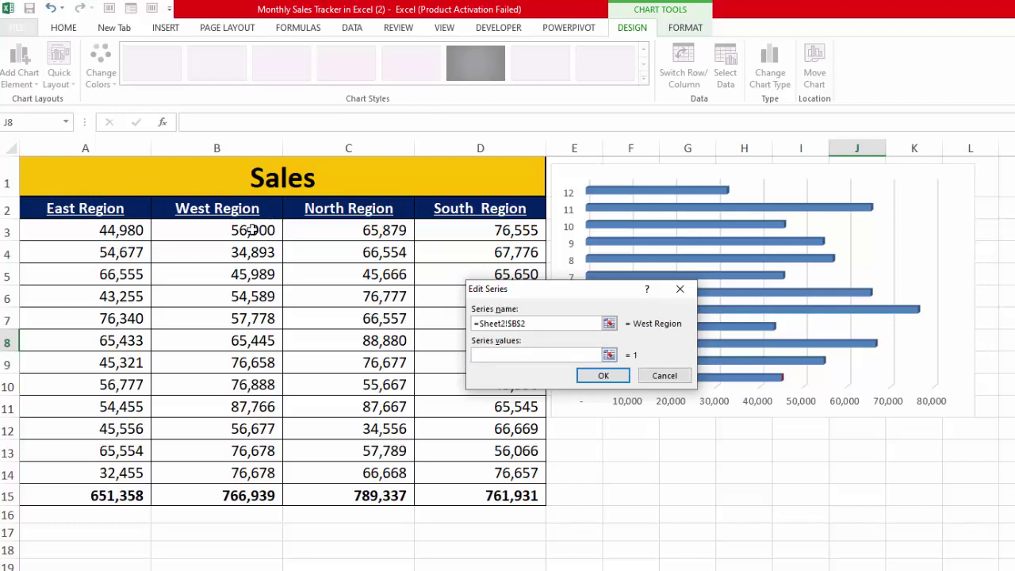
{"action": "left_click_drag", "start_coordinate": [251, 230], "coordinate": [242, 473]}
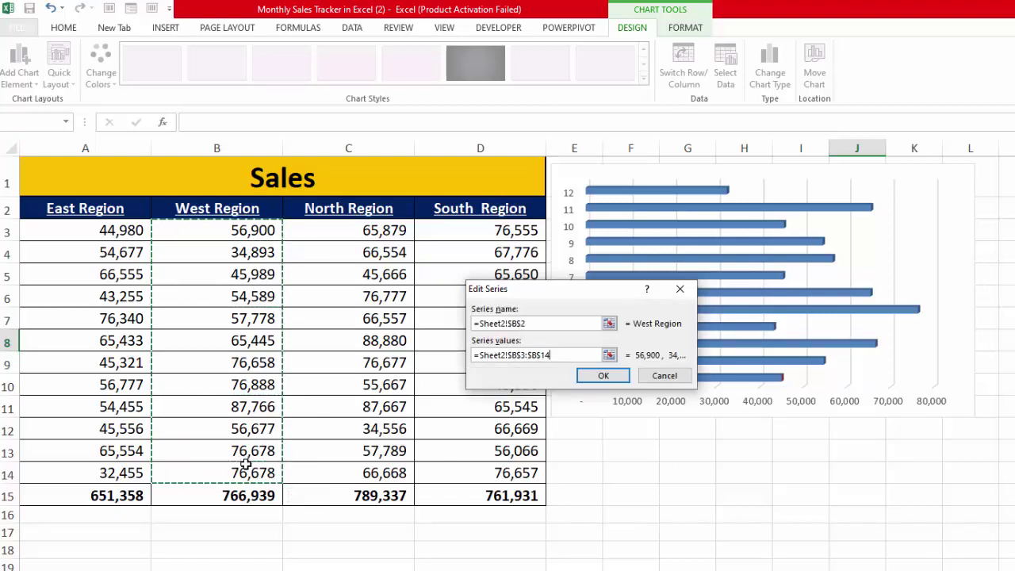
{"action": "left_click", "coordinate": [602, 376]}
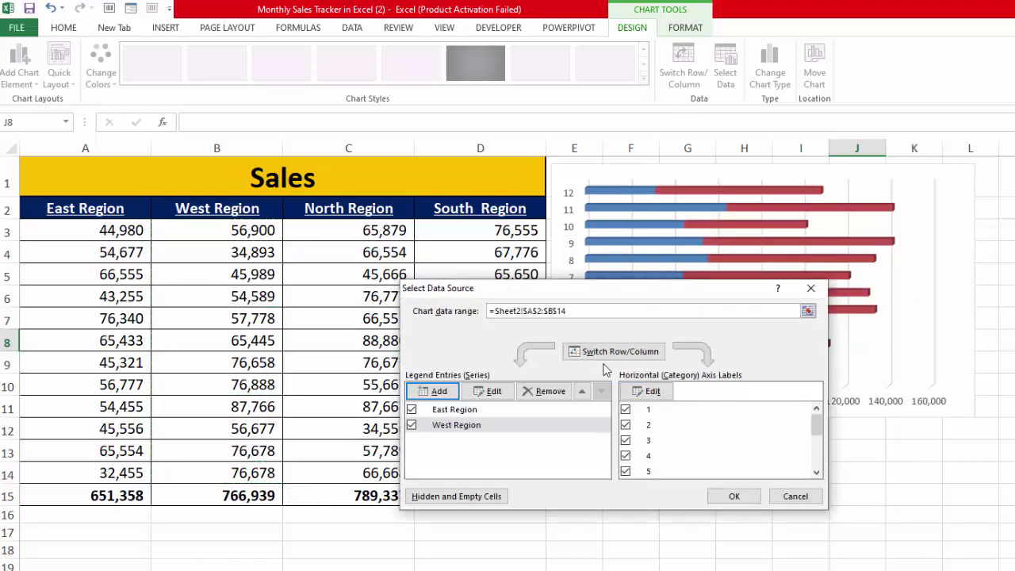
Add a North Region series named from its header, with values C3:C14.
{"action": "left_click", "coordinate": [439, 391]}
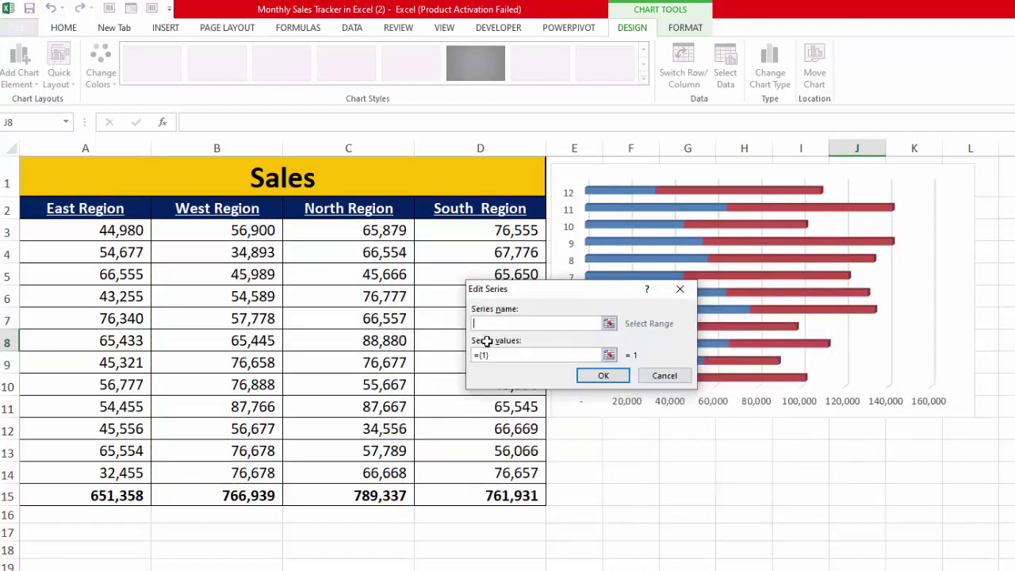
{"action": "left_click", "coordinate": [349, 208]}
{"action": "left_click", "coordinate": [504, 361]}
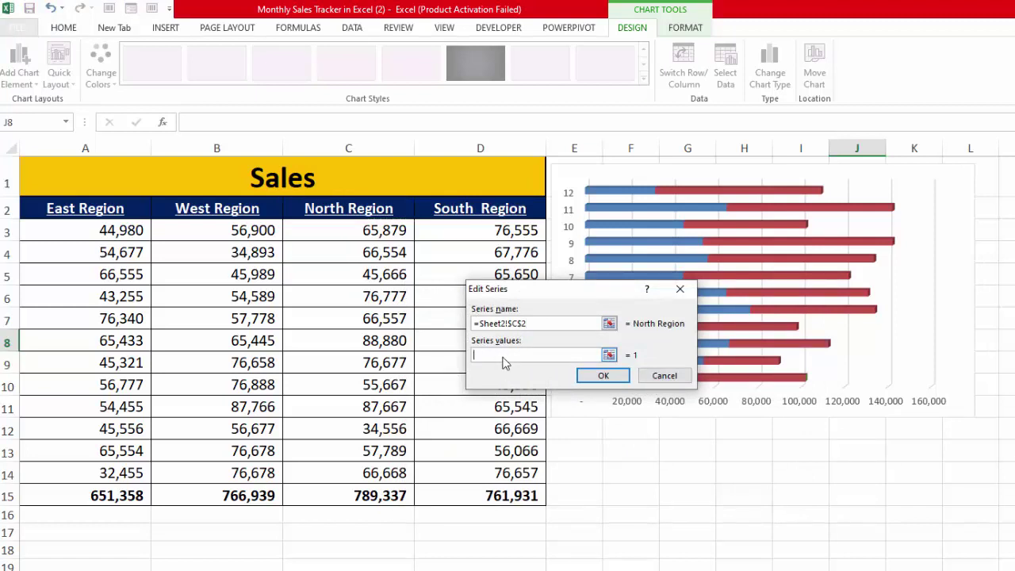
{"action": "left_click_drag", "start_coordinate": [370, 232], "coordinate": [381, 474]}
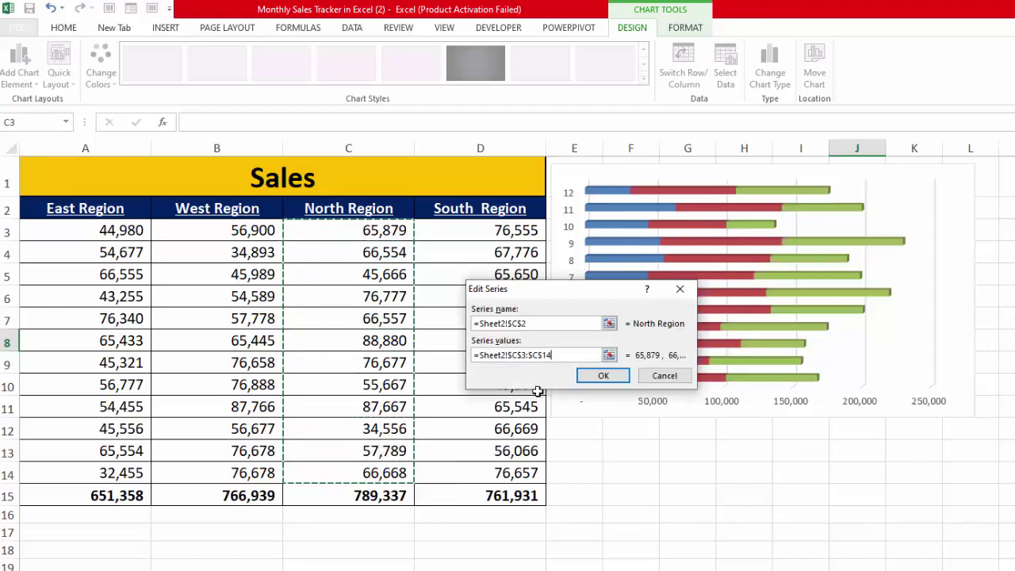
{"action": "left_click", "coordinate": [605, 375]}
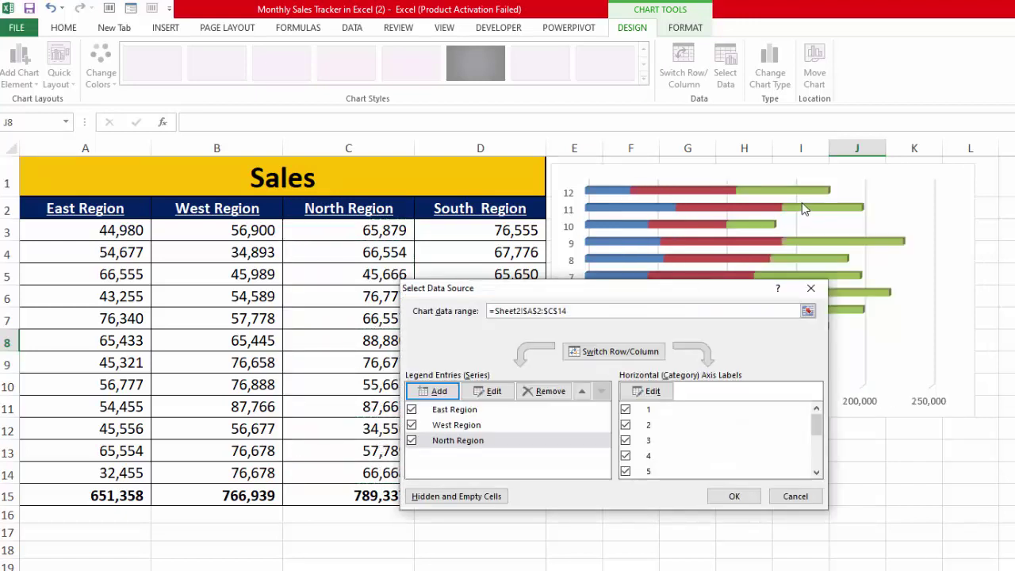
Add a South Region series named from D2 with values D3:D14 and apply the data to the chart.
{"action": "left_click", "coordinate": [435, 392]}
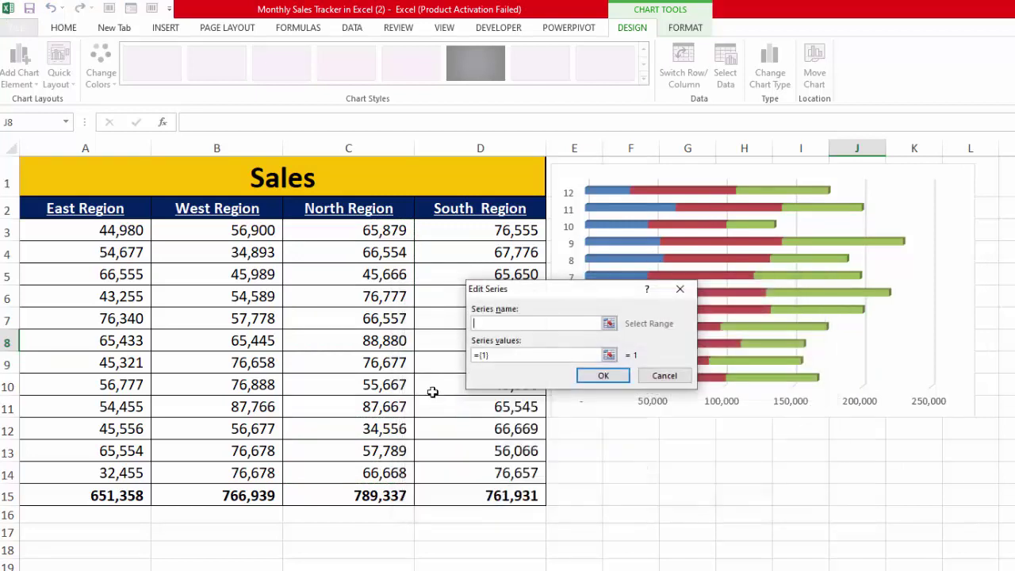
{"action": "left_click", "coordinate": [464, 203]}
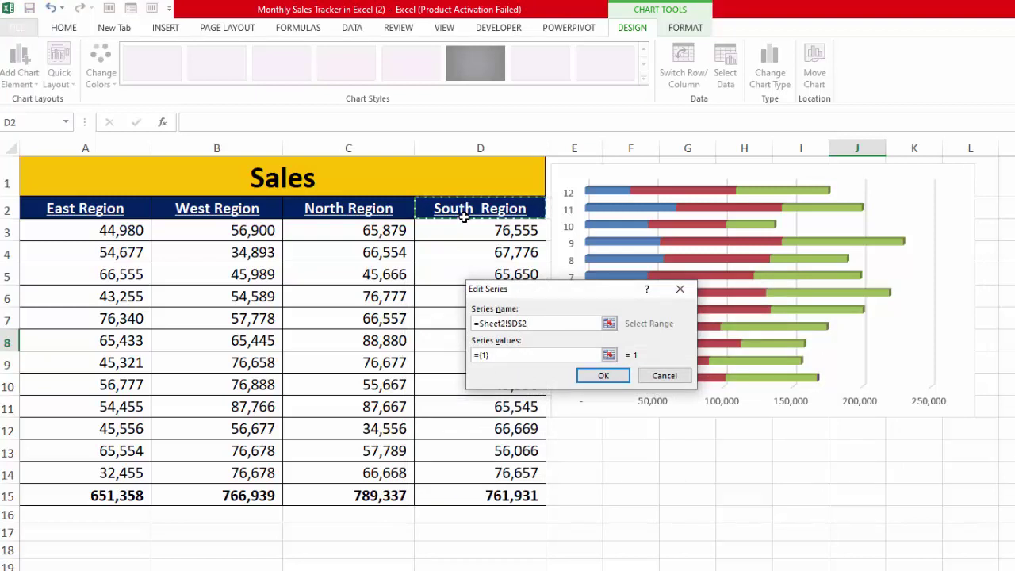
{"action": "left_click", "coordinate": [504, 358]}
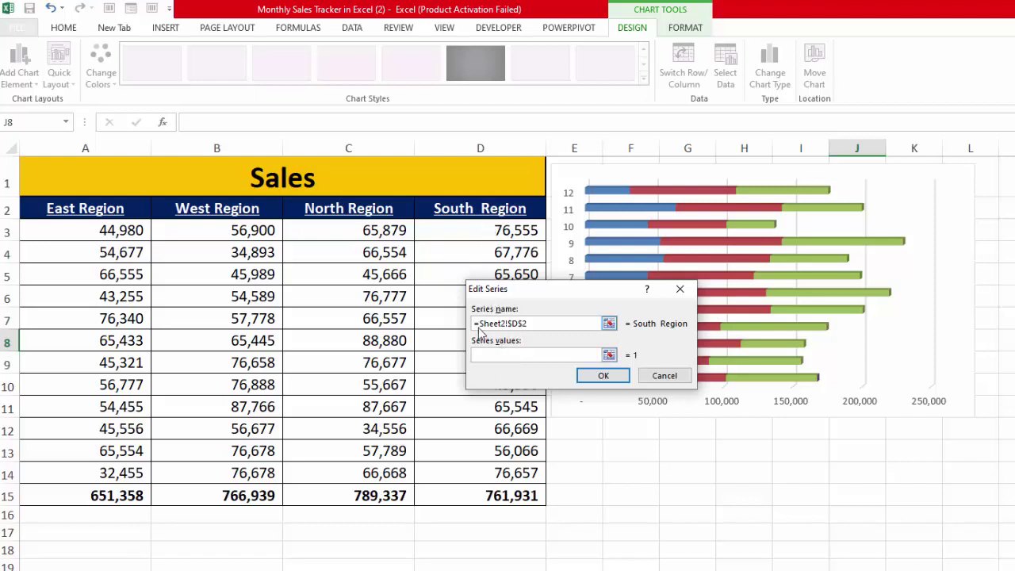
{"action": "left_click_drag", "start_coordinate": [464, 229], "coordinate": [465, 475]}
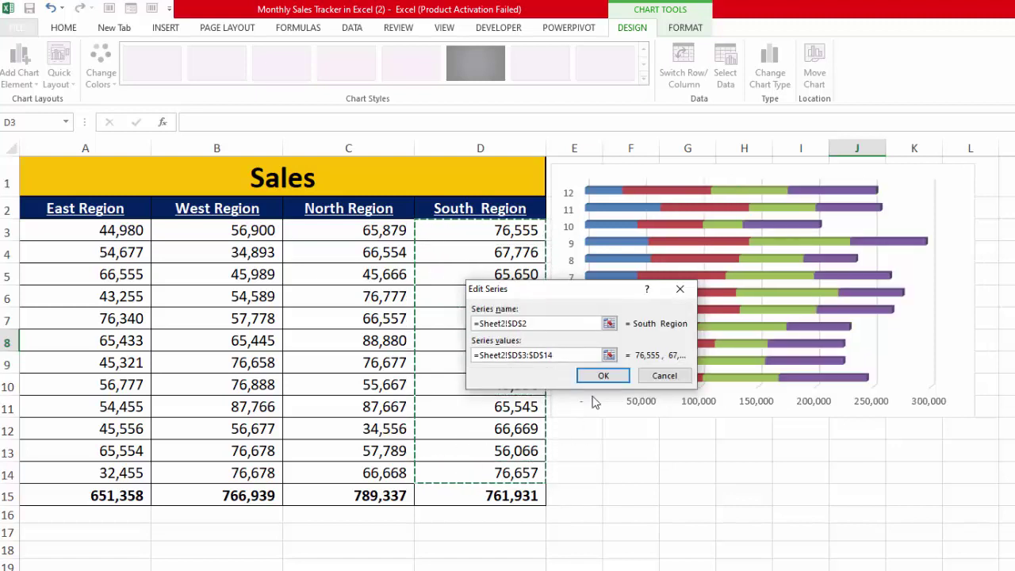
{"action": "left_click", "coordinate": [603, 377]}
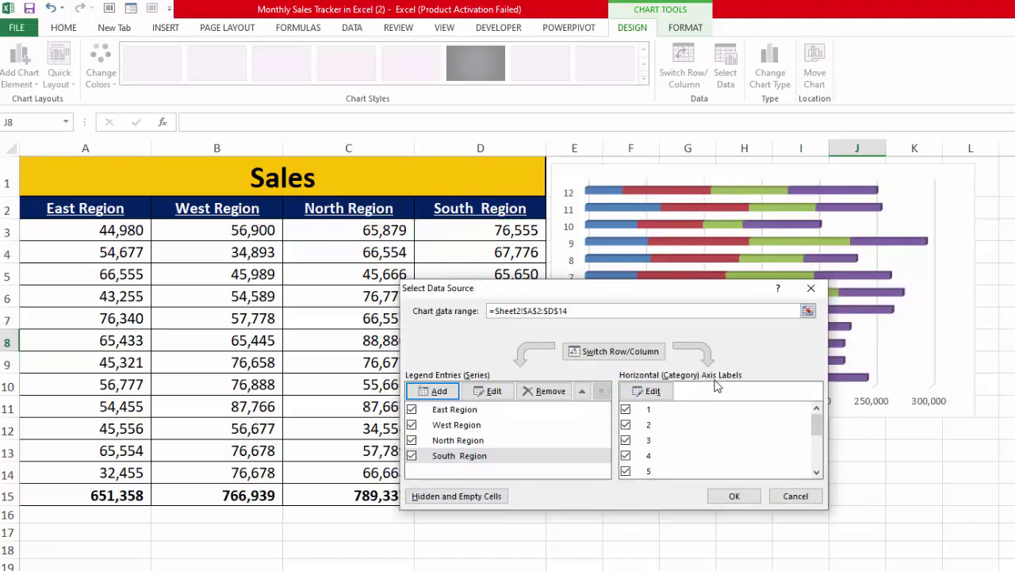
{"action": "left_click", "coordinate": [734, 495]}
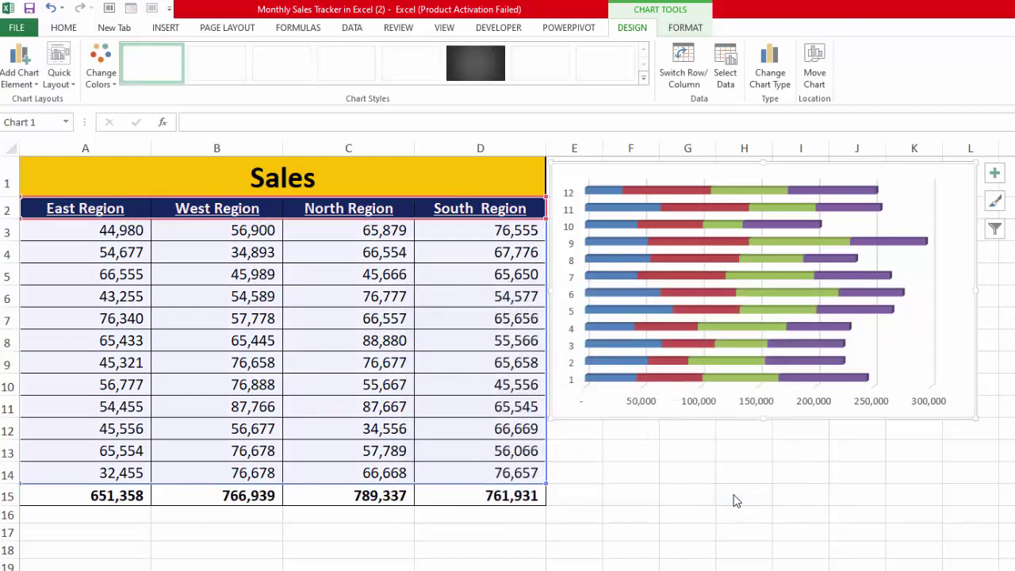
Nudge the four-region chart slightly lower beside the sales table, dismissing its shortcut menu.
{"action": "mouse_move", "coordinate": [606, 195]}
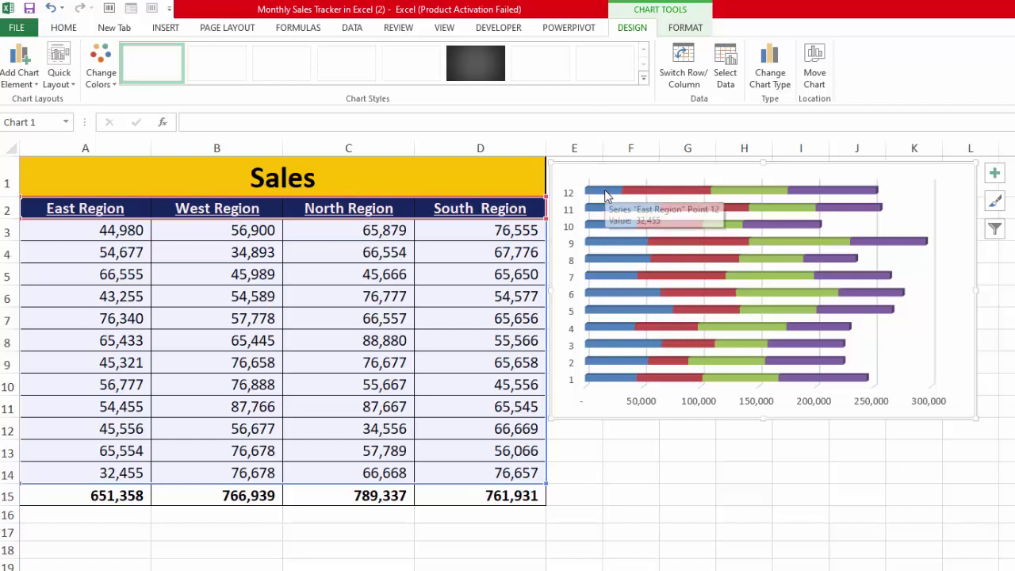
{"action": "mouse_move", "coordinate": [624, 211]}
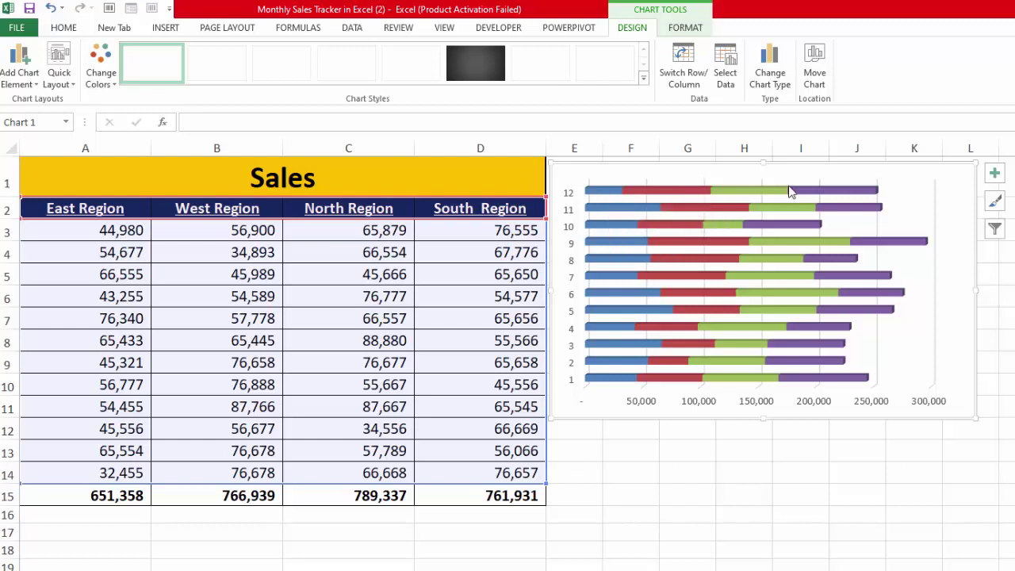
{"action": "mouse_move", "coordinate": [863, 195]}
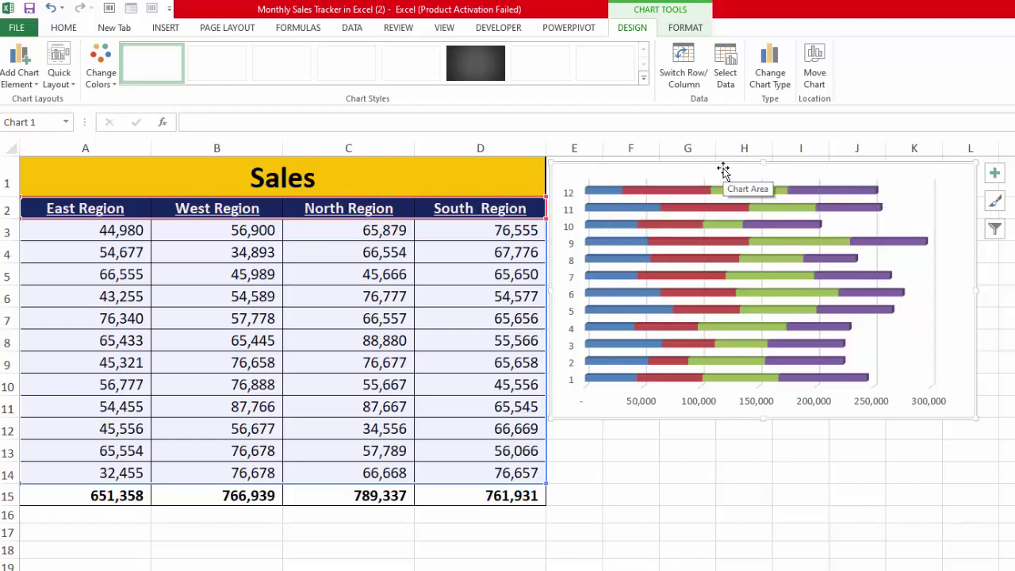
{"action": "left_click_drag", "start_coordinate": [723, 170], "coordinate": [729, 201]}
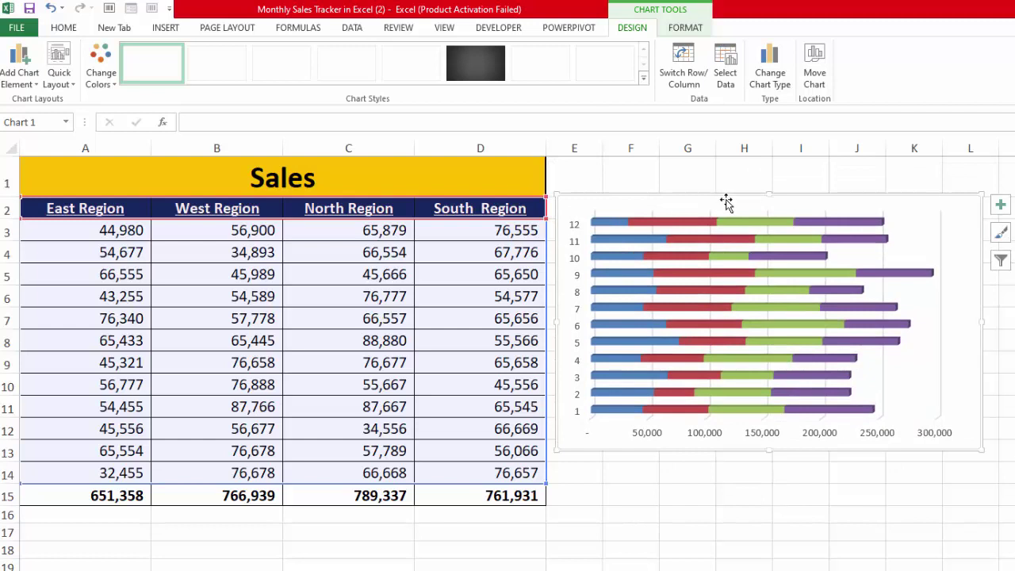
{"action": "right_click", "coordinate": [659, 194]}
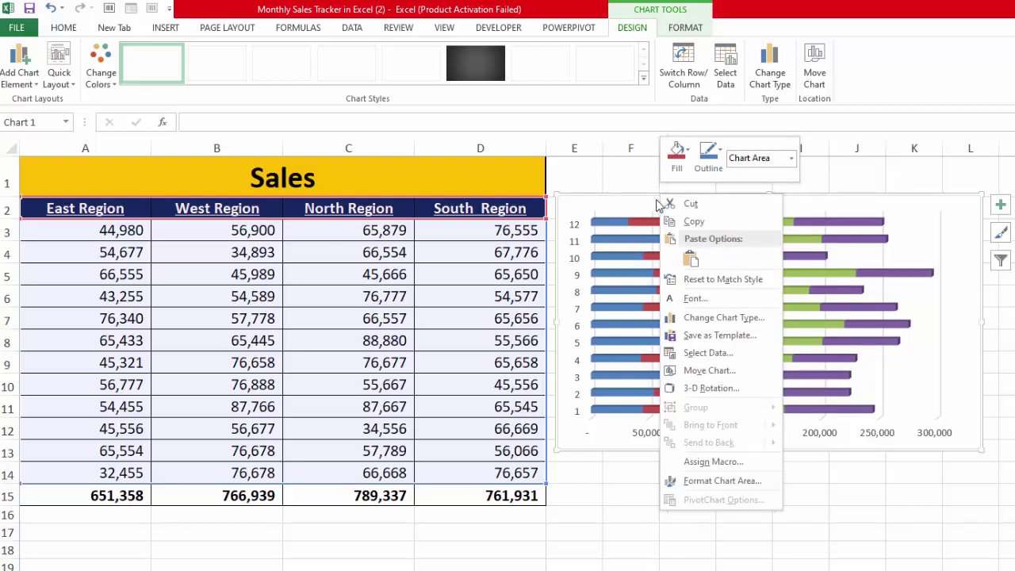
{"action": "key", "text": "Escape"}
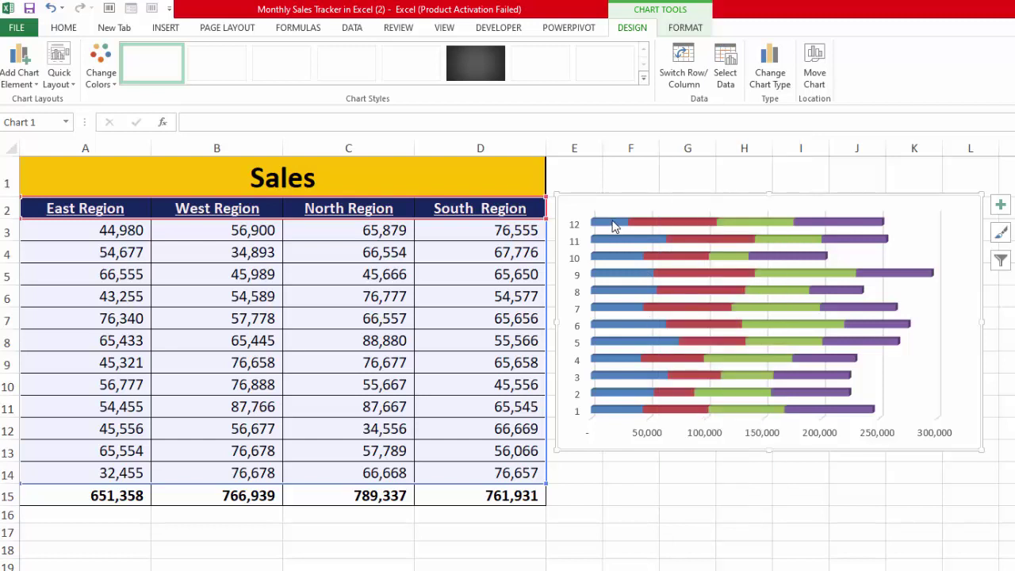
{"action": "mouse_move", "coordinate": [613, 225]}
{"action": "left_click", "coordinate": [614, 224]}
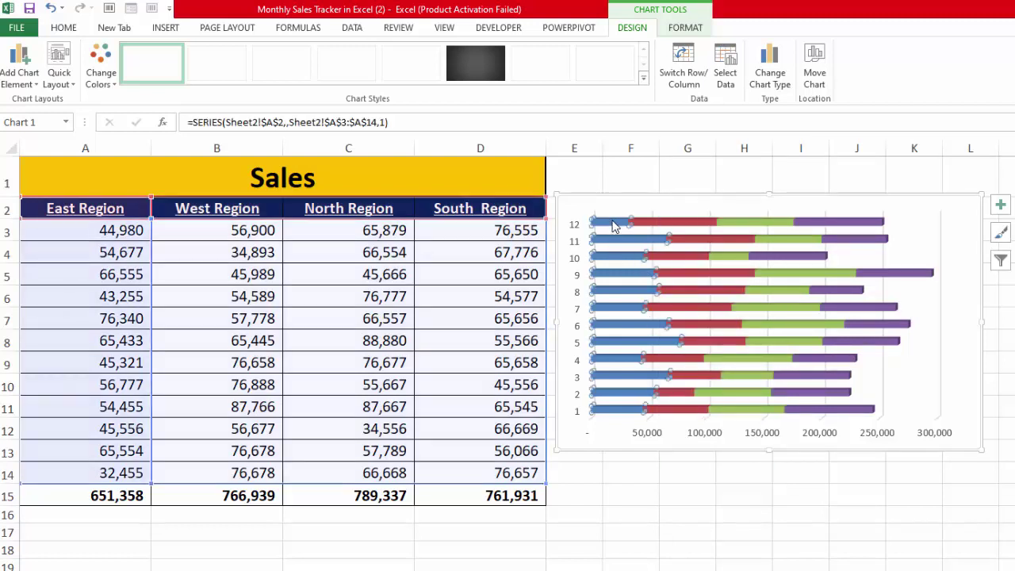
{"action": "left_click", "coordinate": [678, 223]}
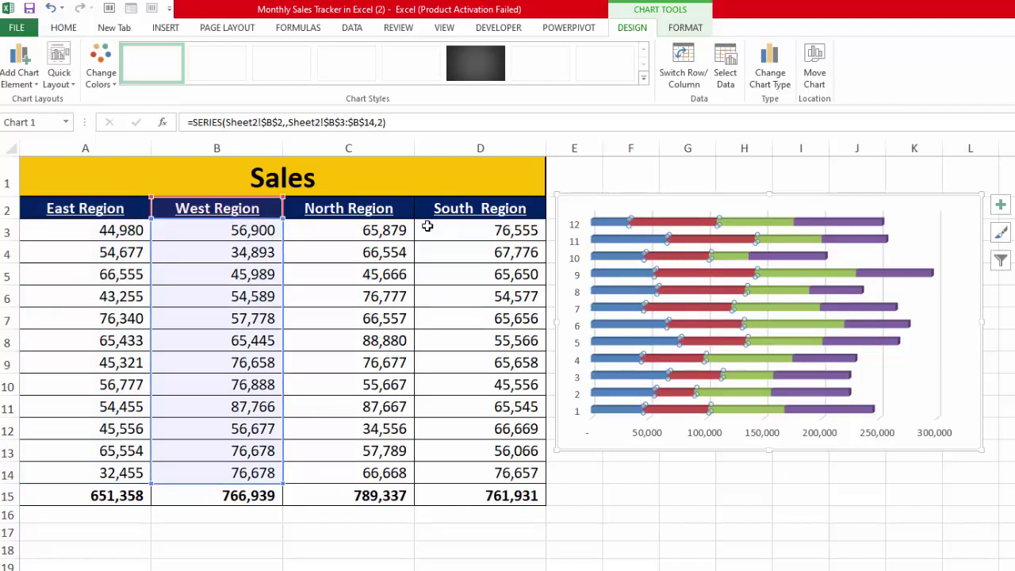
{"action": "left_click", "coordinate": [774, 226]}
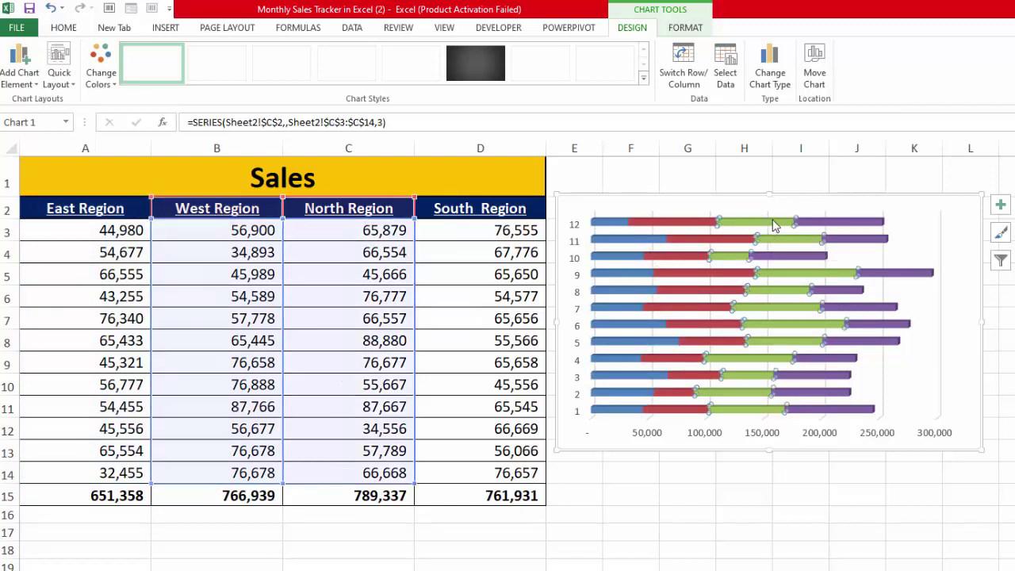
{"action": "left_click", "coordinate": [830, 225]}
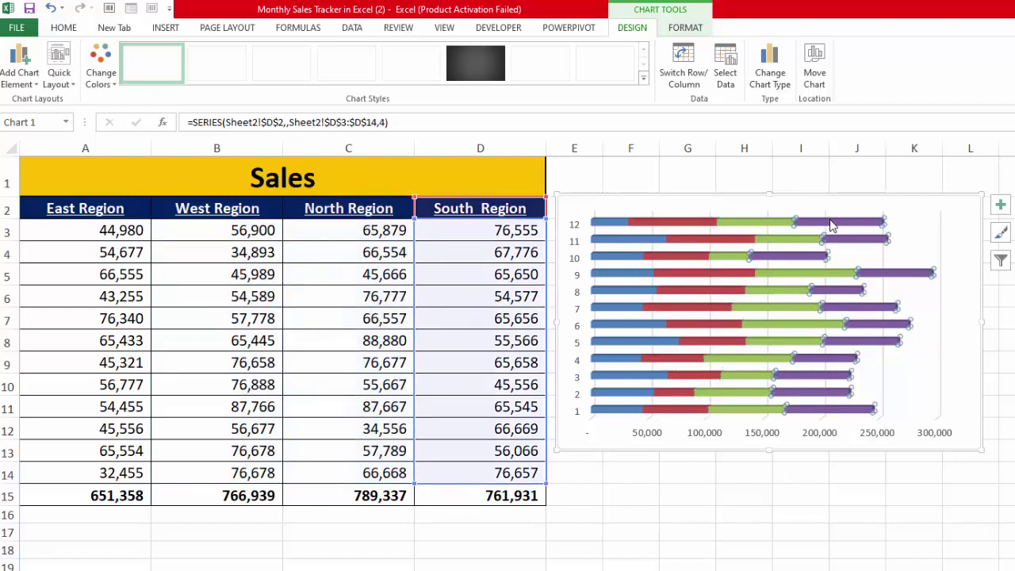
{"action": "left_click", "coordinate": [656, 204]}
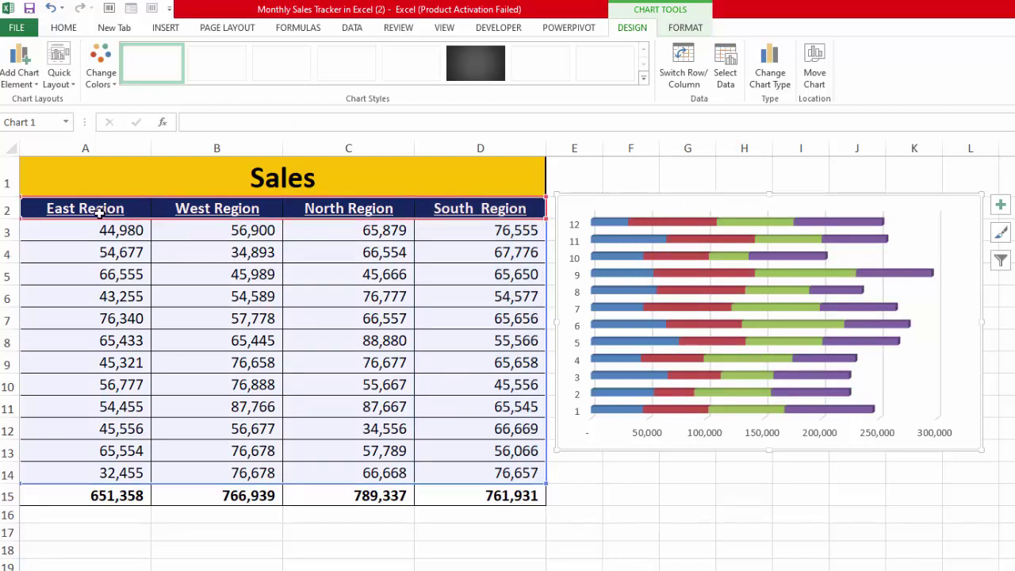
Bring up the shortcut menu for the 3-D stacked bar chart's chart area.
{"action": "right_click", "coordinate": [696, 203]}
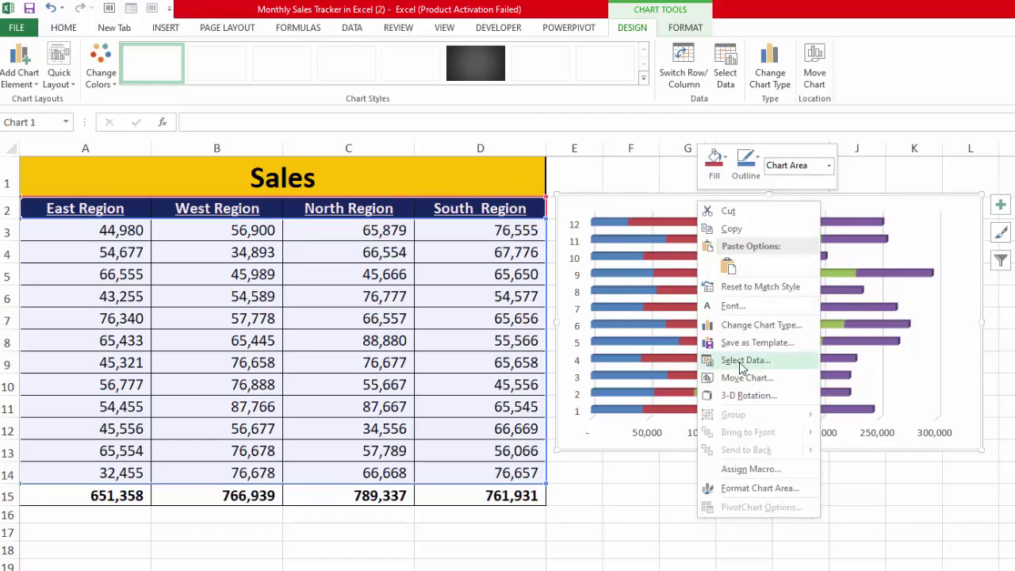
{"action": "left_click", "coordinate": [714, 204]}
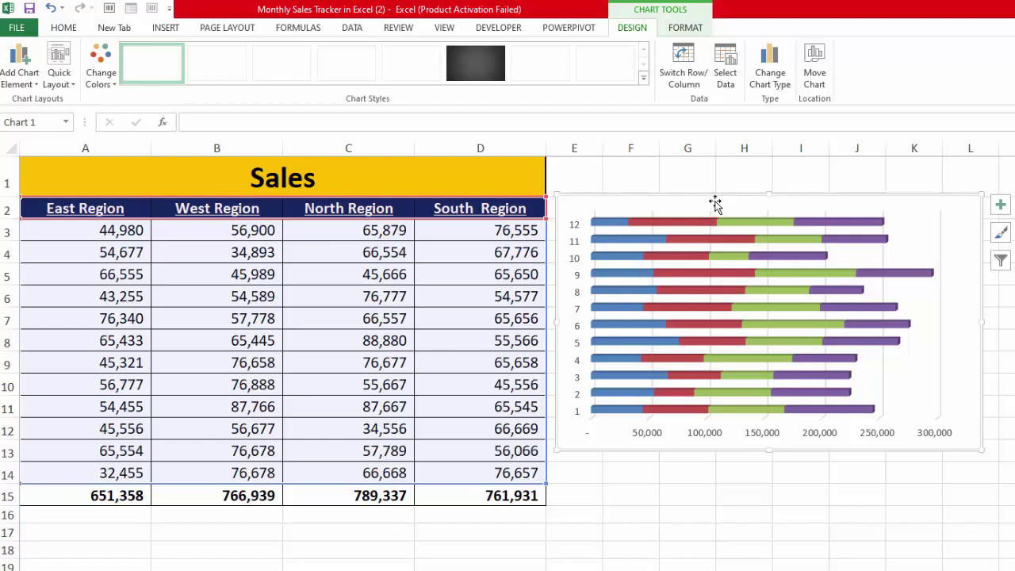
{"action": "right_click", "coordinate": [714, 204]}
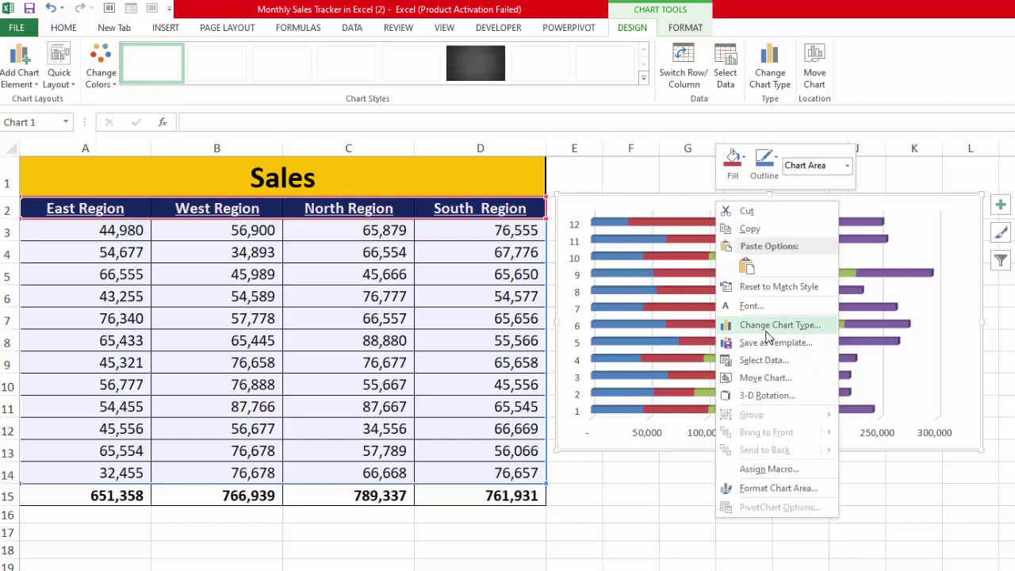
Browse Format Chart Area's Text Fill, Text Outline, Text Effects and Border options, then close the pane.
{"action": "left_click", "coordinate": [781, 489]}
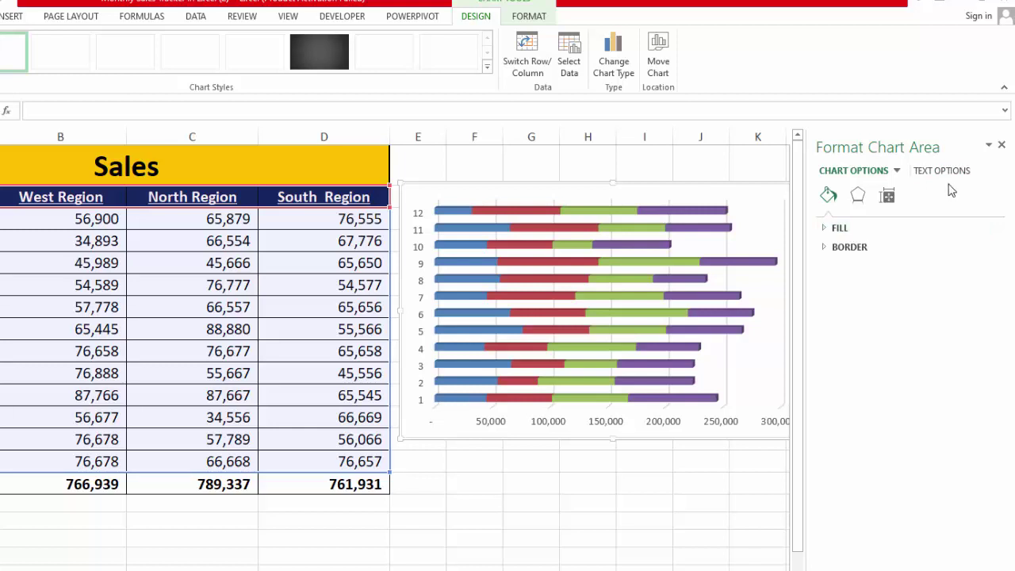
{"action": "left_click", "coordinate": [947, 176]}
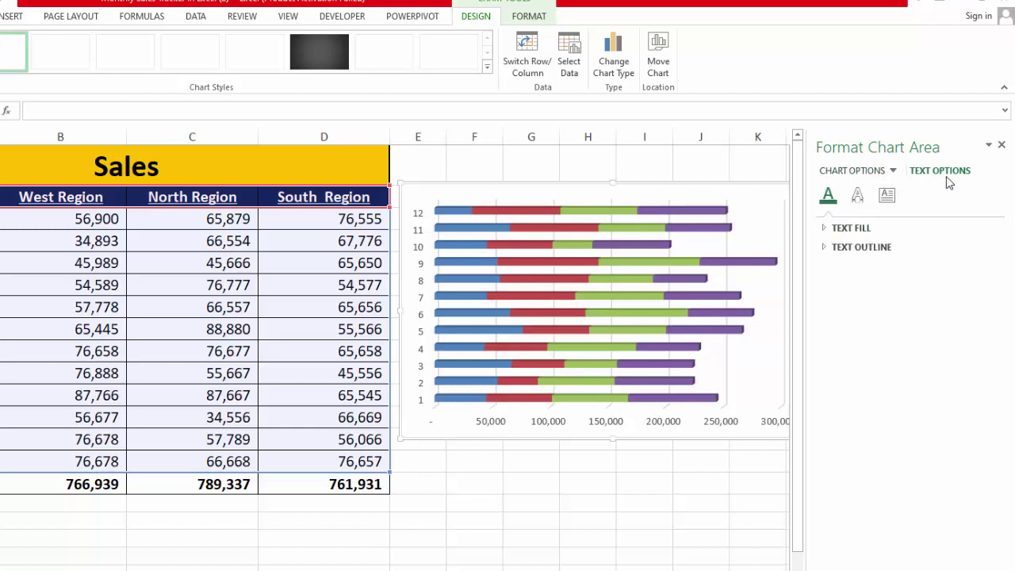
{"action": "left_click", "coordinate": [866, 230]}
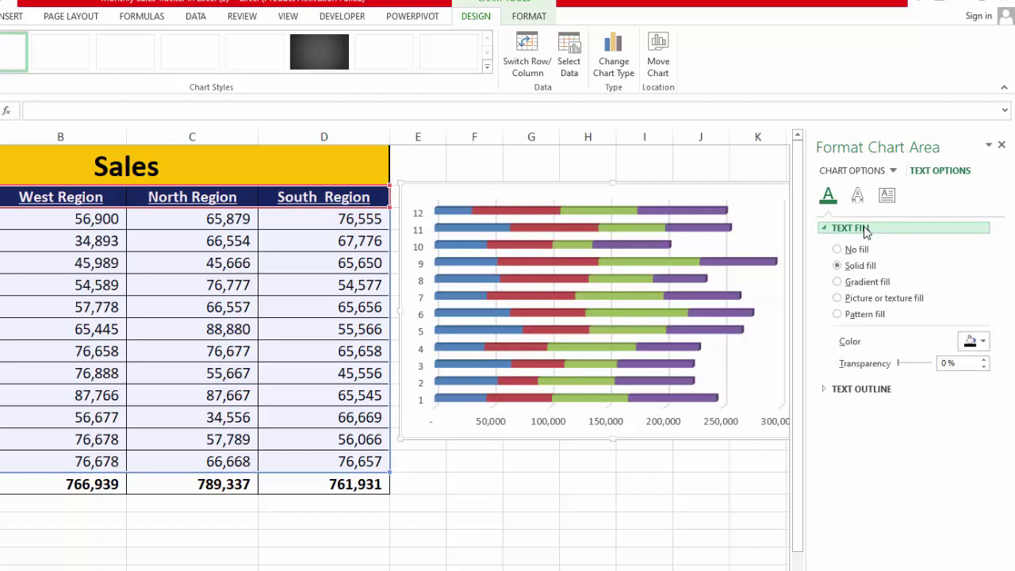
{"action": "left_click", "coordinate": [864, 230]}
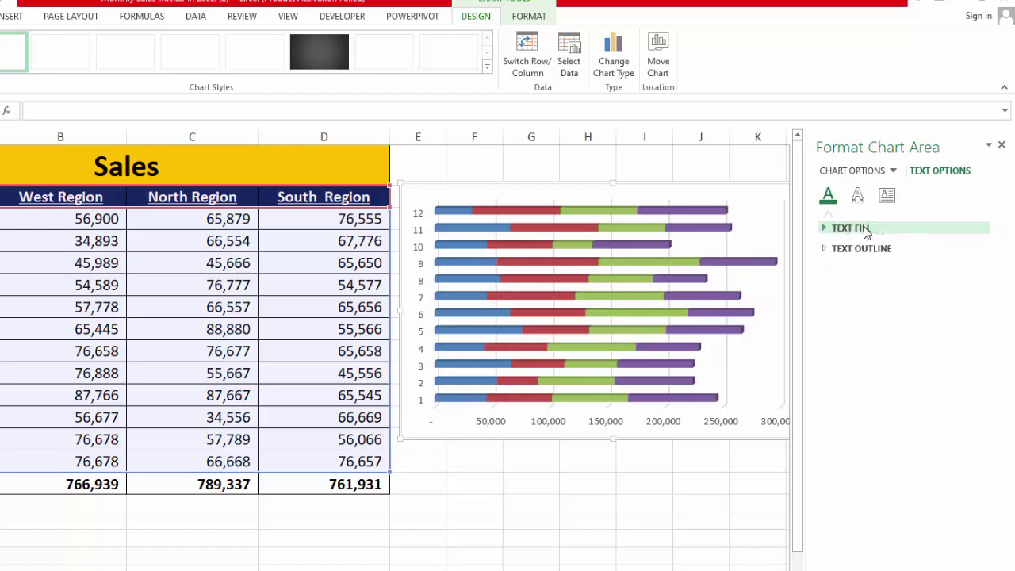
{"action": "left_click", "coordinate": [863, 249]}
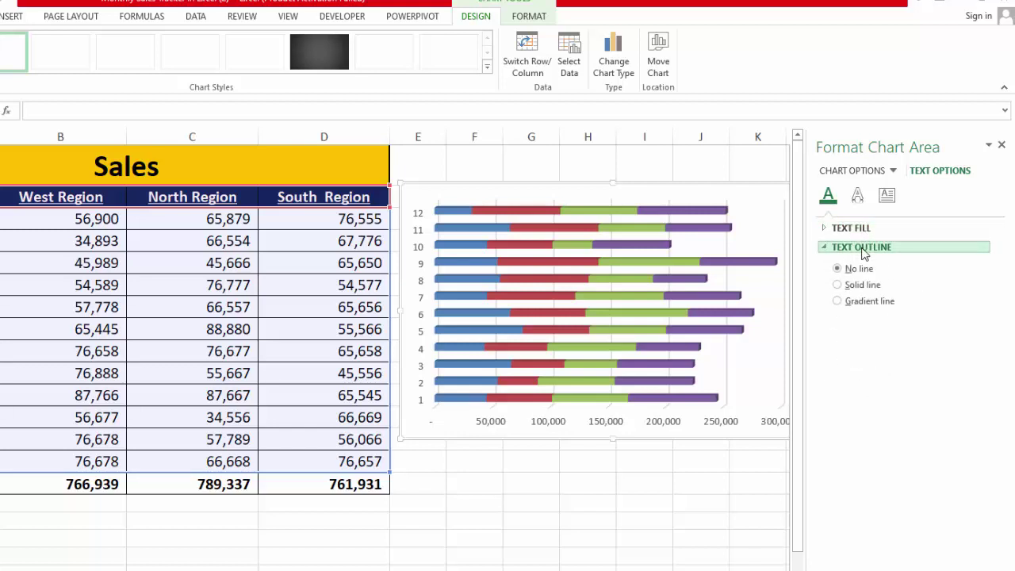
{"action": "left_click", "coordinate": [863, 248]}
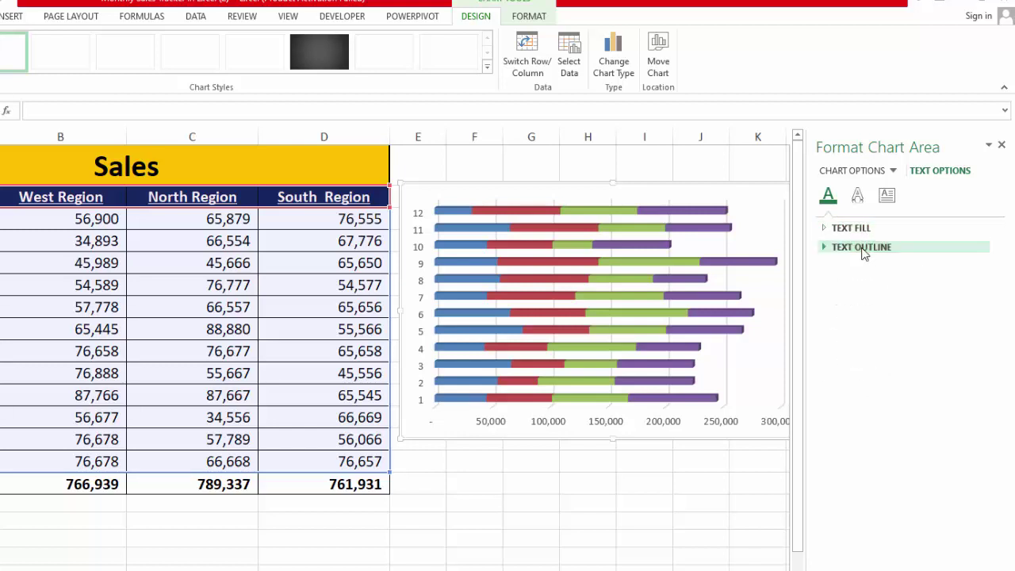
{"action": "left_click", "coordinate": [861, 196]}
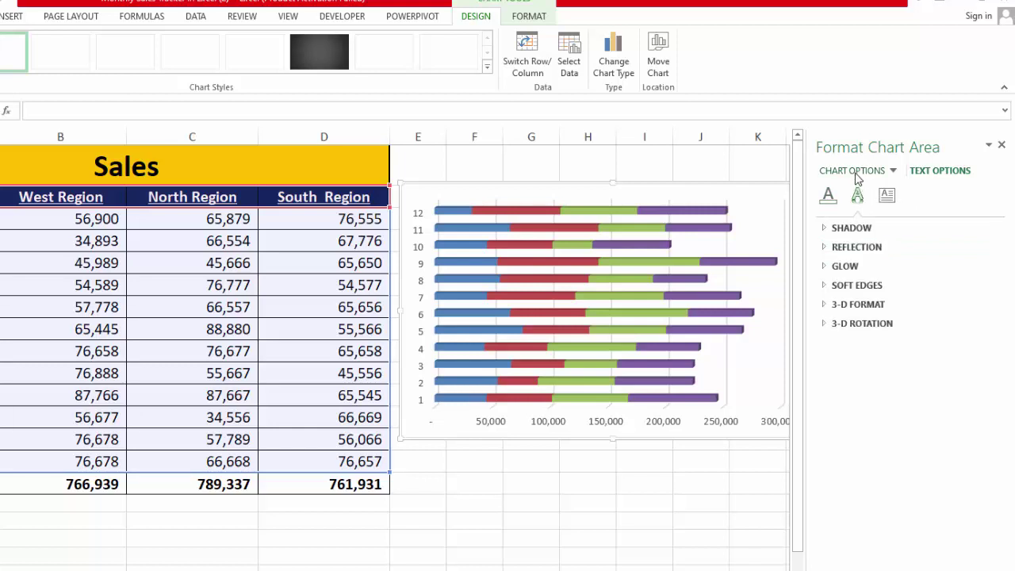
{"action": "left_click", "coordinate": [856, 171]}
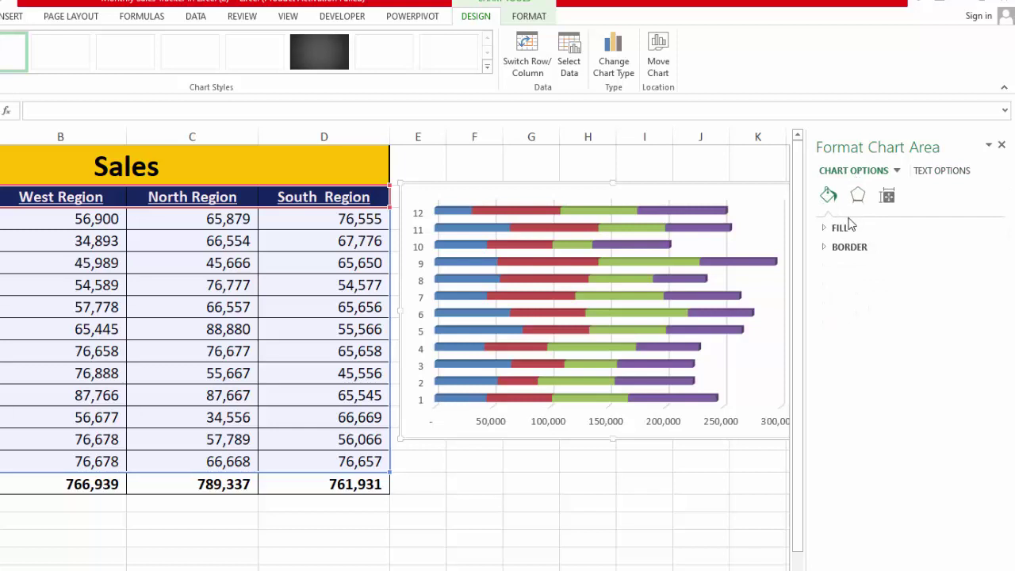
{"action": "left_click", "coordinate": [849, 248]}
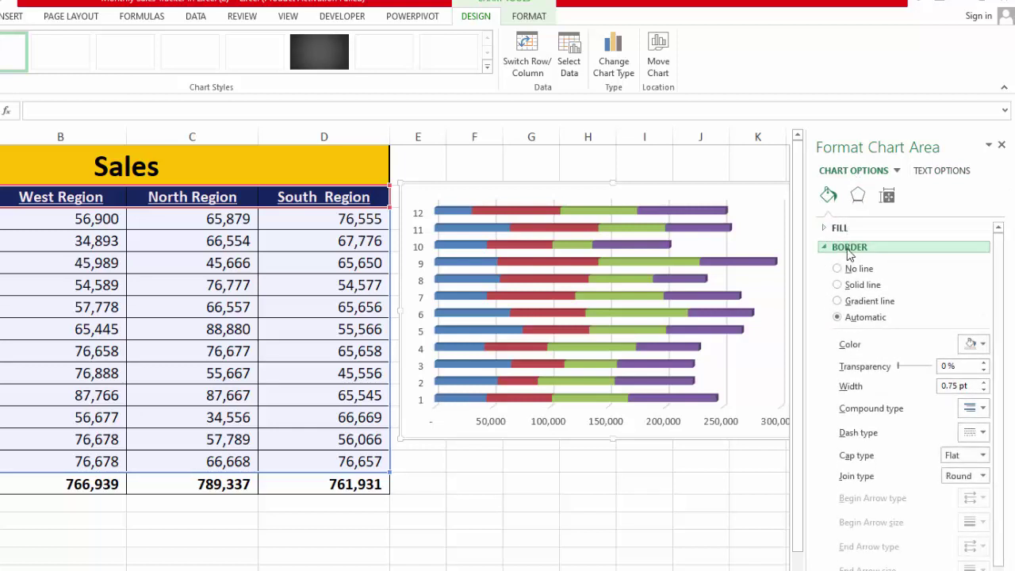
{"action": "left_click", "coordinate": [1002, 144]}
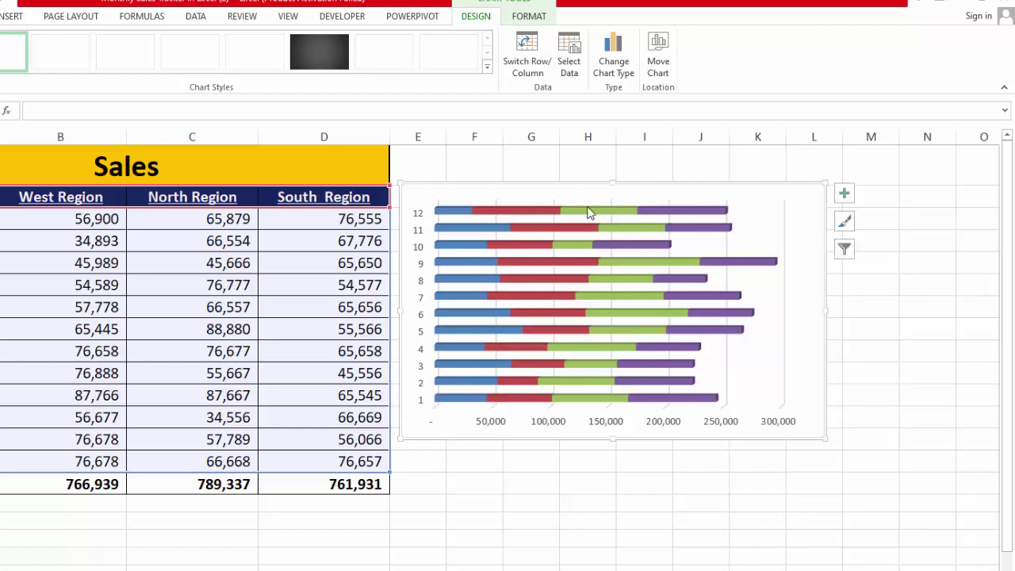
{"action": "mouse_move", "coordinate": [467, 216]}
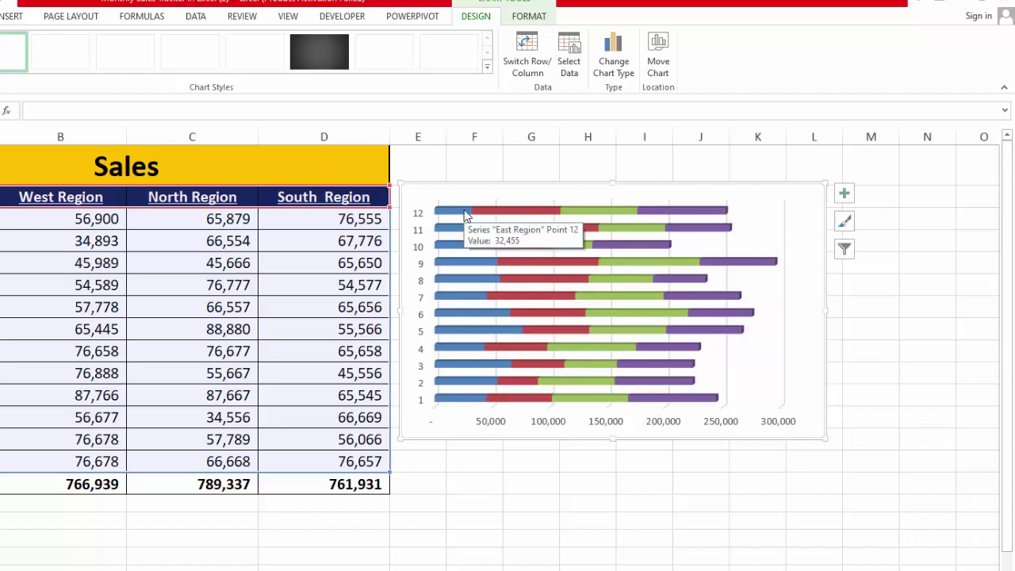
{"action": "right_click", "coordinate": [467, 216]}
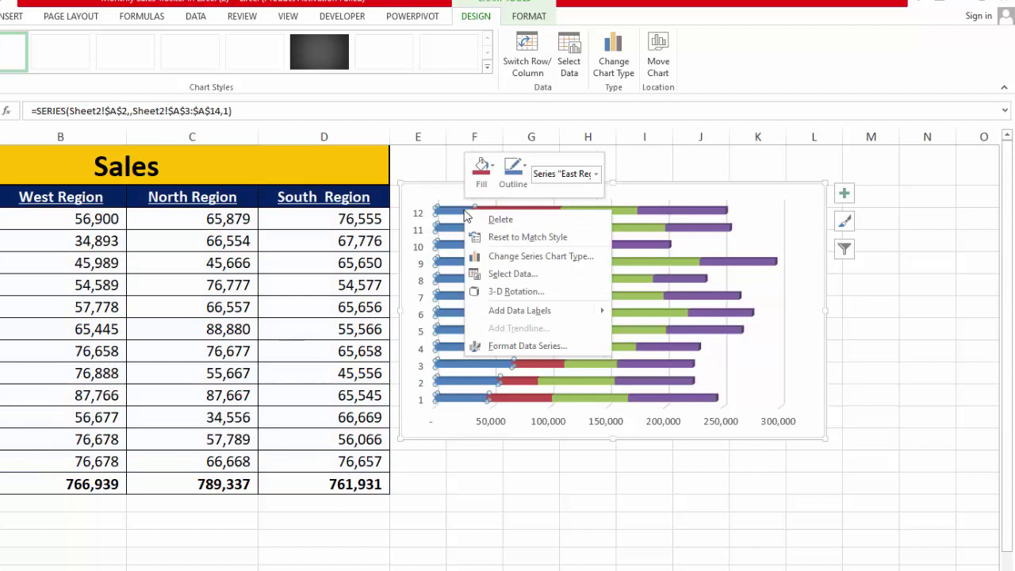
{"action": "left_click", "coordinate": [528, 345]}
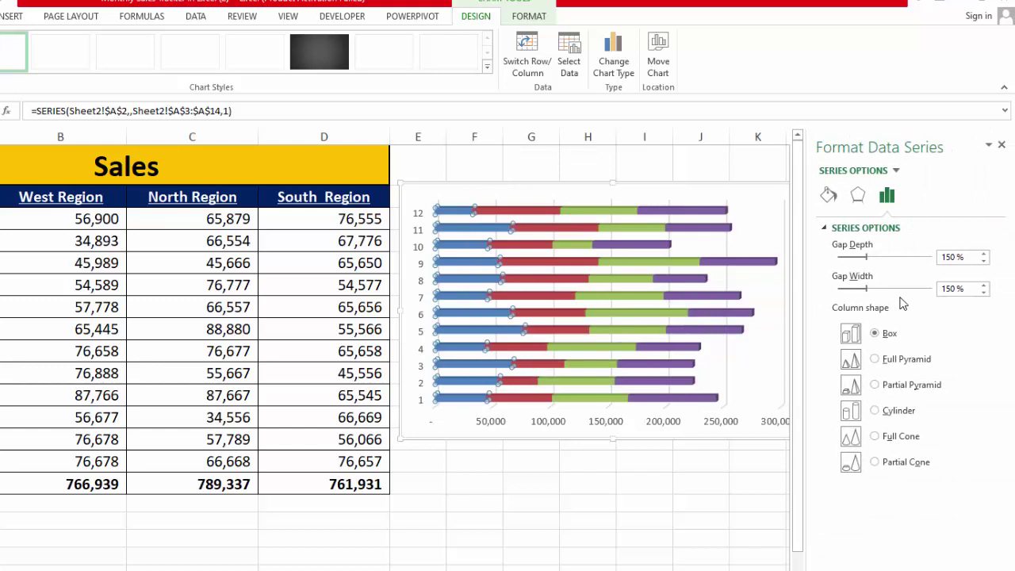
{"action": "left_click", "coordinate": [1002, 145]}
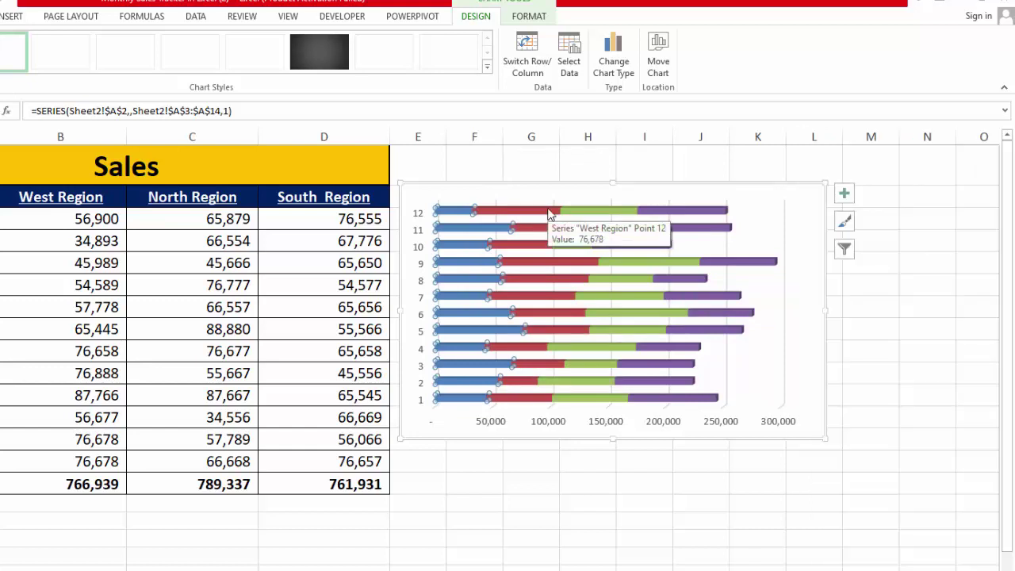
Add data labels to the red West Region bars.
{"action": "left_click", "coordinate": [550, 214]}
{"action": "right_click", "coordinate": [550, 214]}
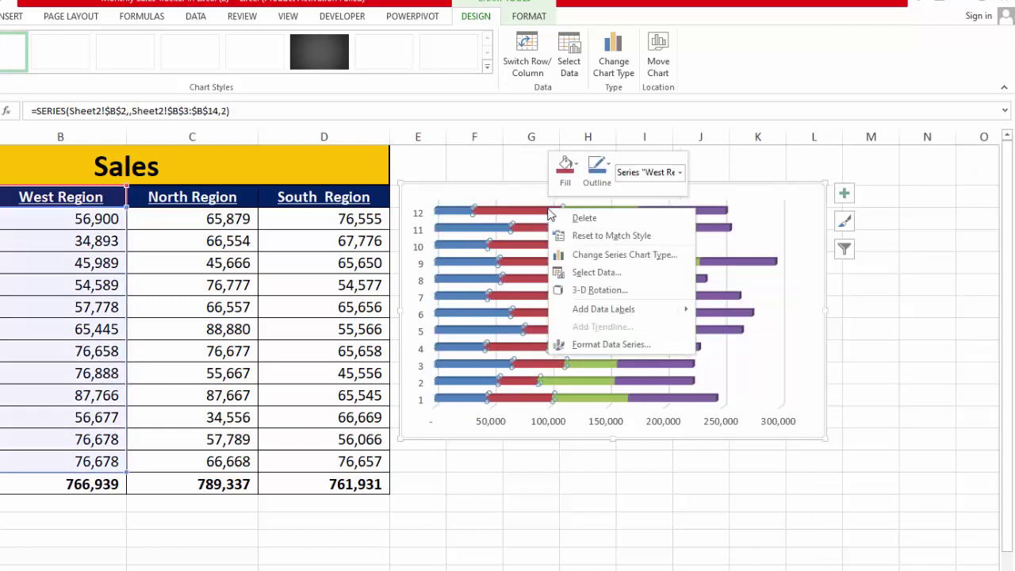
{"action": "mouse_move", "coordinate": [591, 311]}
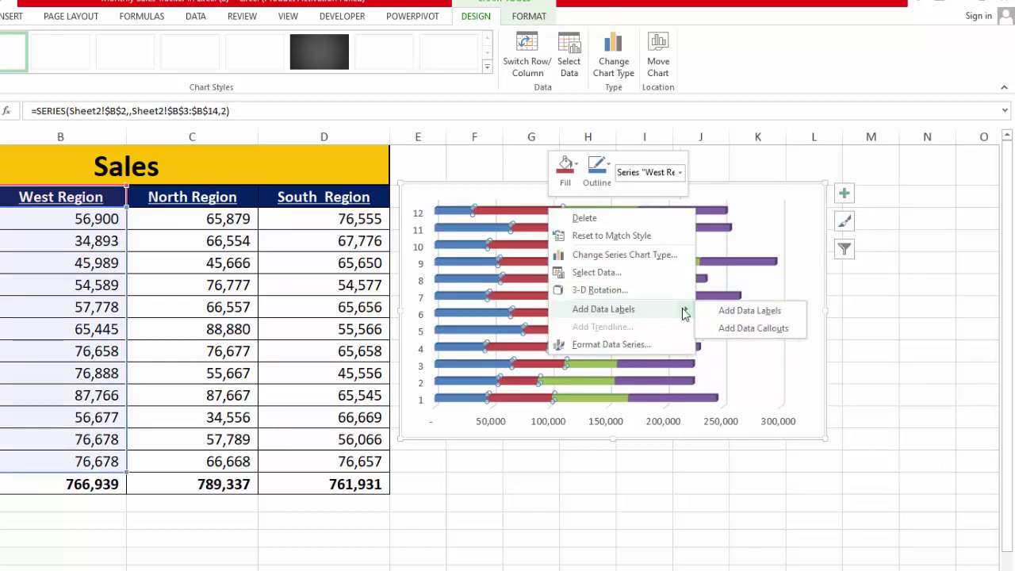
{"action": "left_click", "coordinate": [730, 311]}
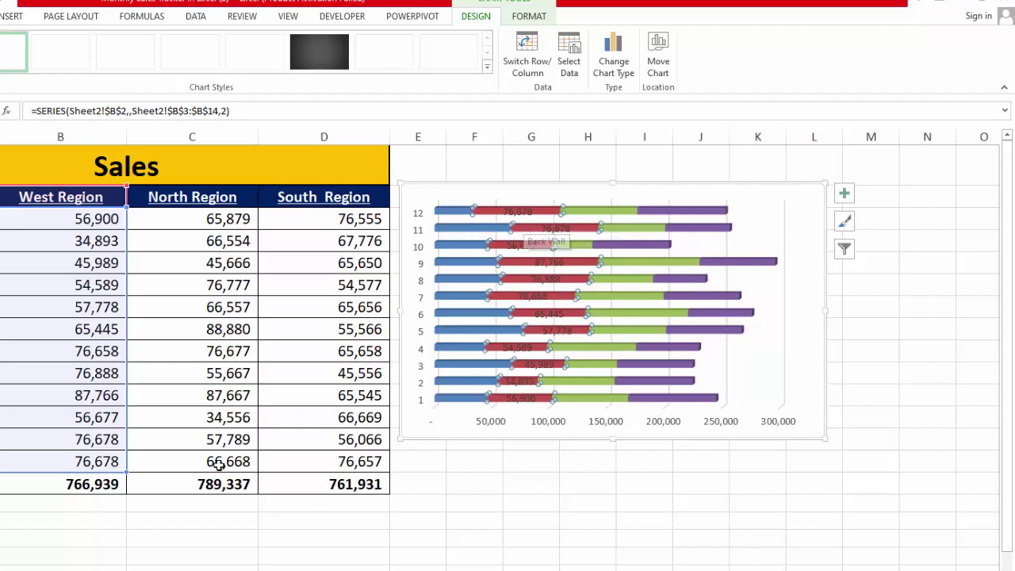
Open the Format Data Series settings for the North Region series.
{"action": "right_click", "coordinate": [596, 215]}
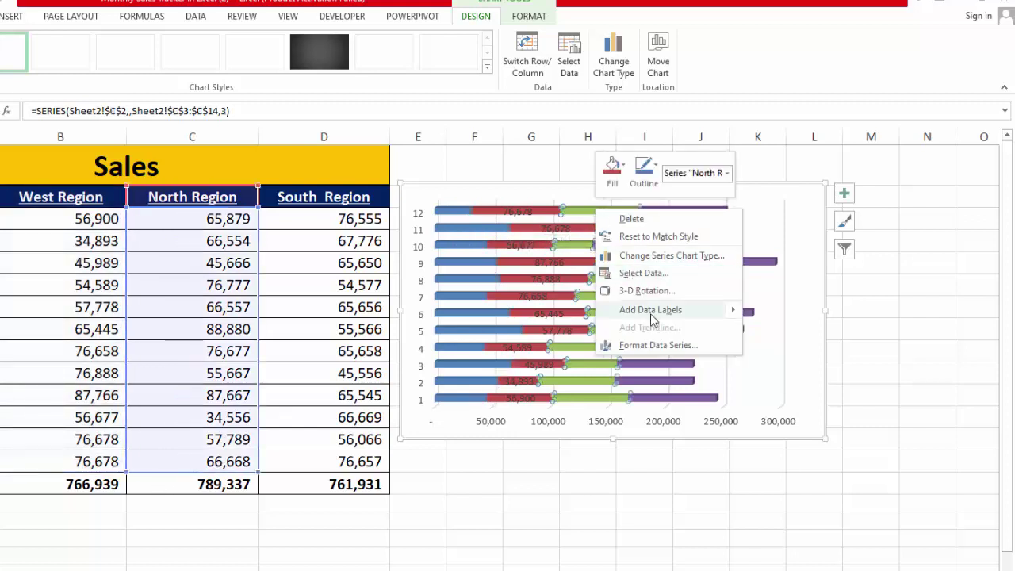
{"action": "left_click", "coordinate": [593, 233]}
{"action": "right_click", "coordinate": [617, 232]}
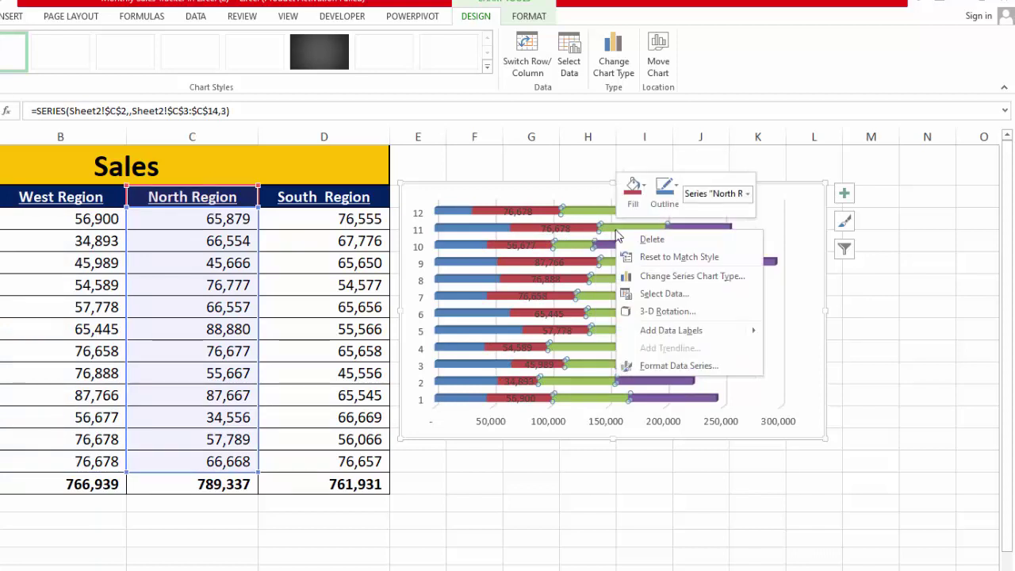
{"action": "left_click", "coordinate": [679, 369]}
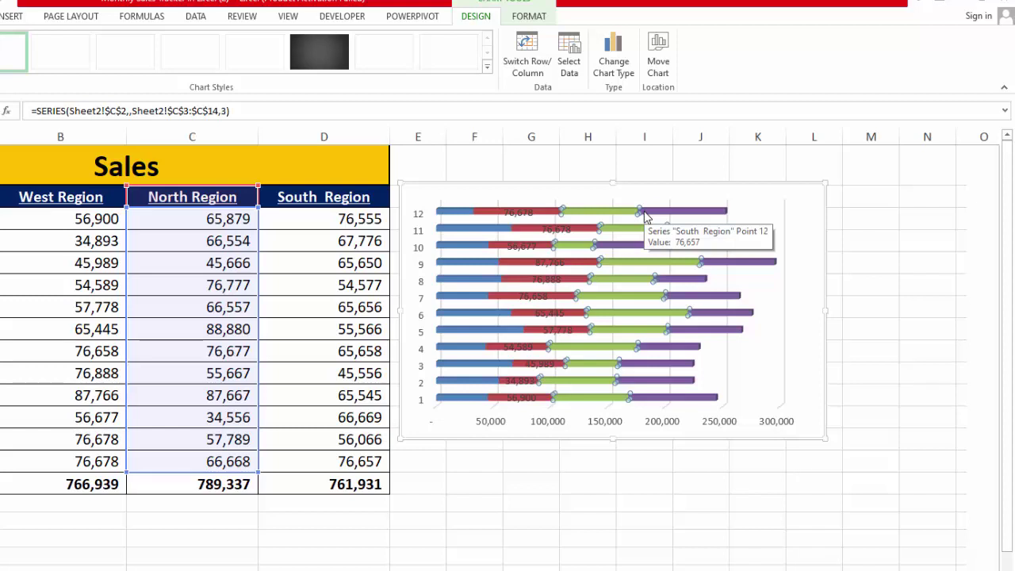
{"action": "left_click", "coordinate": [592, 189]}
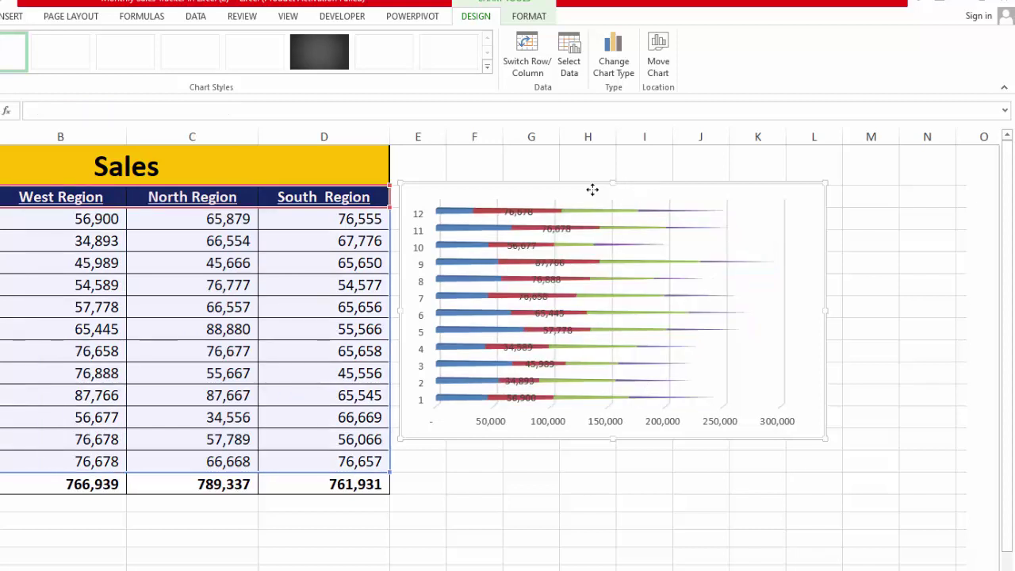